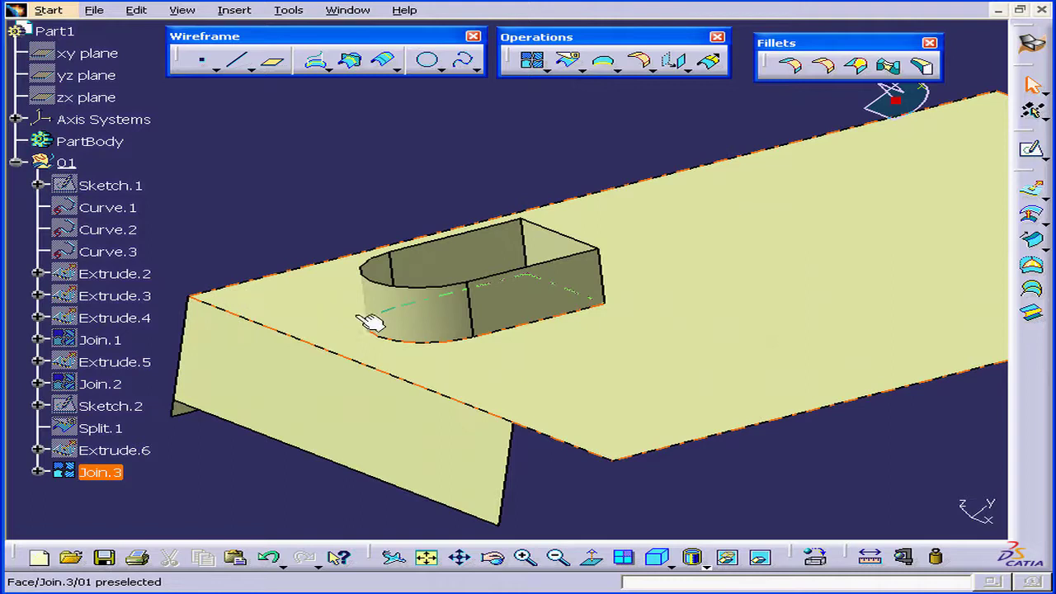
left_click(831, 69)
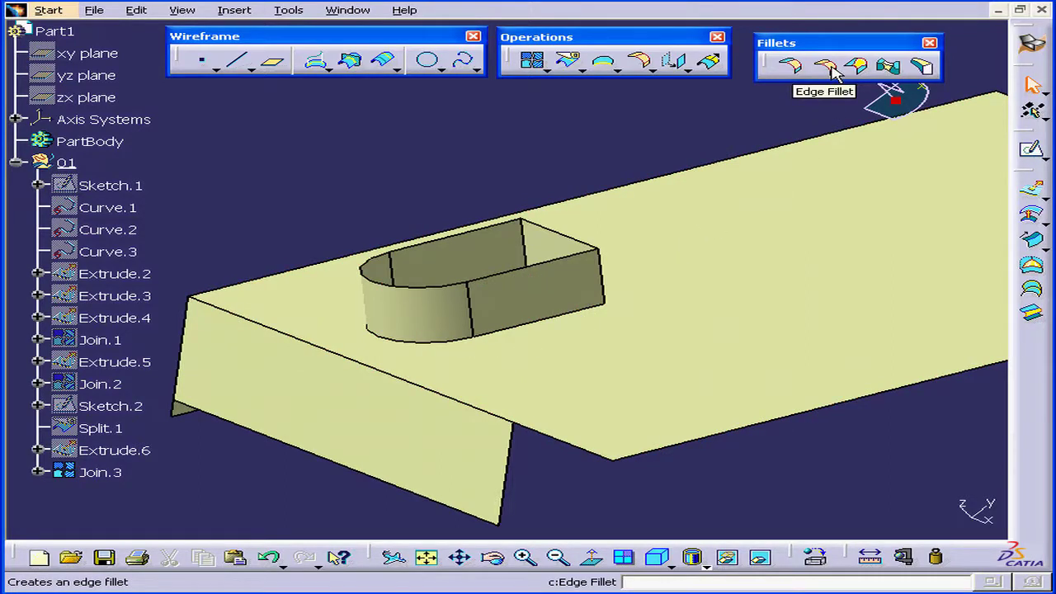
left_click(829, 68)
left_click_drag(569, 38, 599, 10)
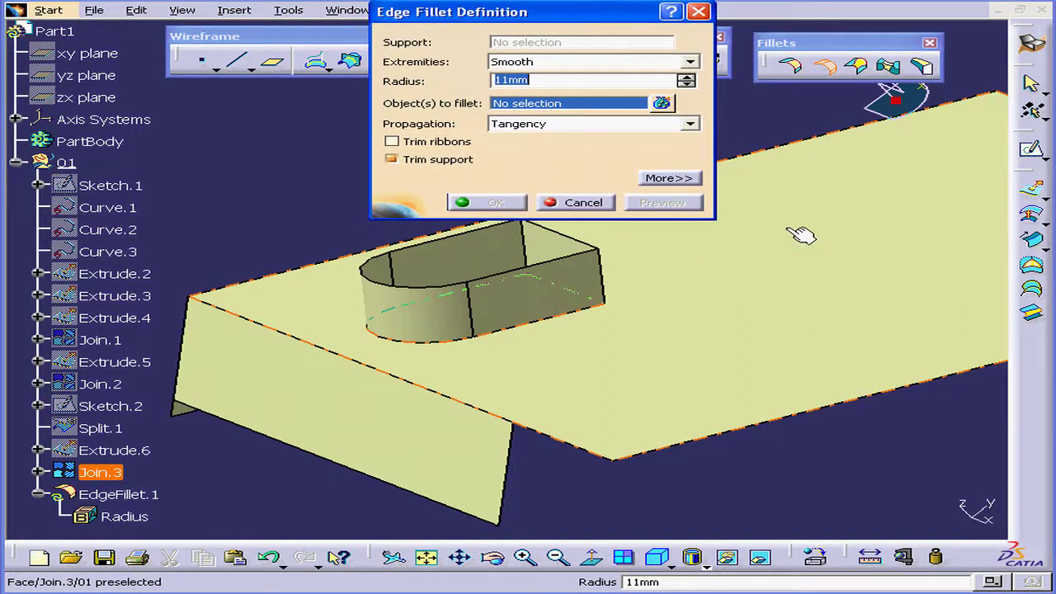
left_click(693, 304)
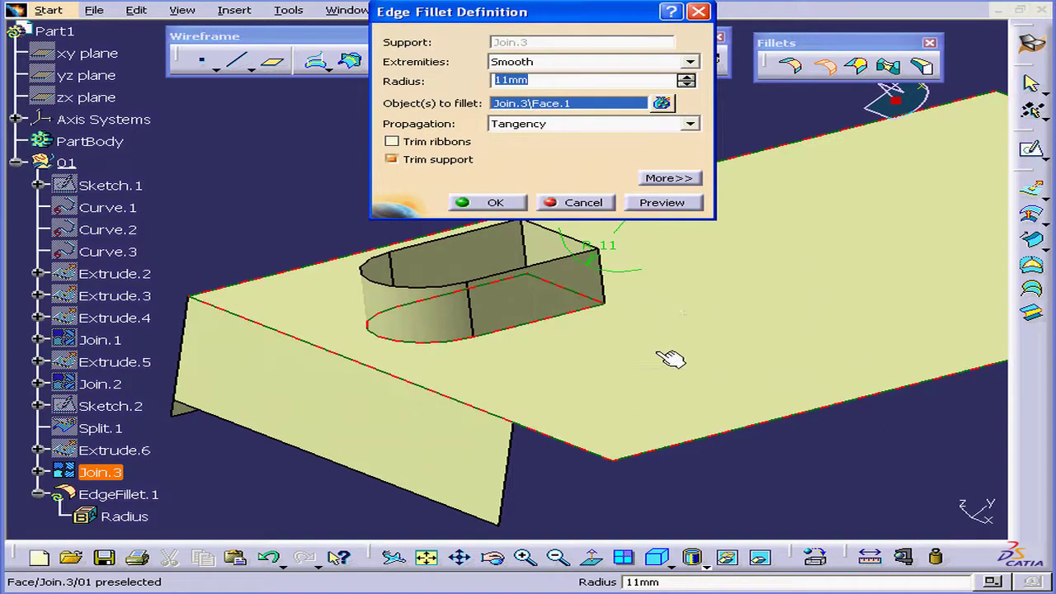
left_click(670, 202)
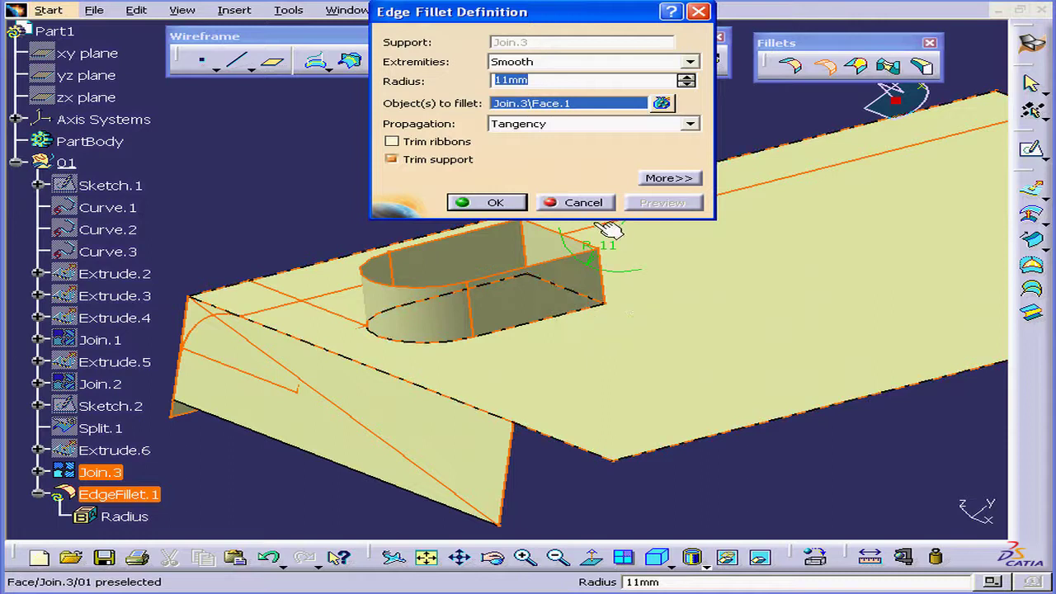
left_click(577, 202)
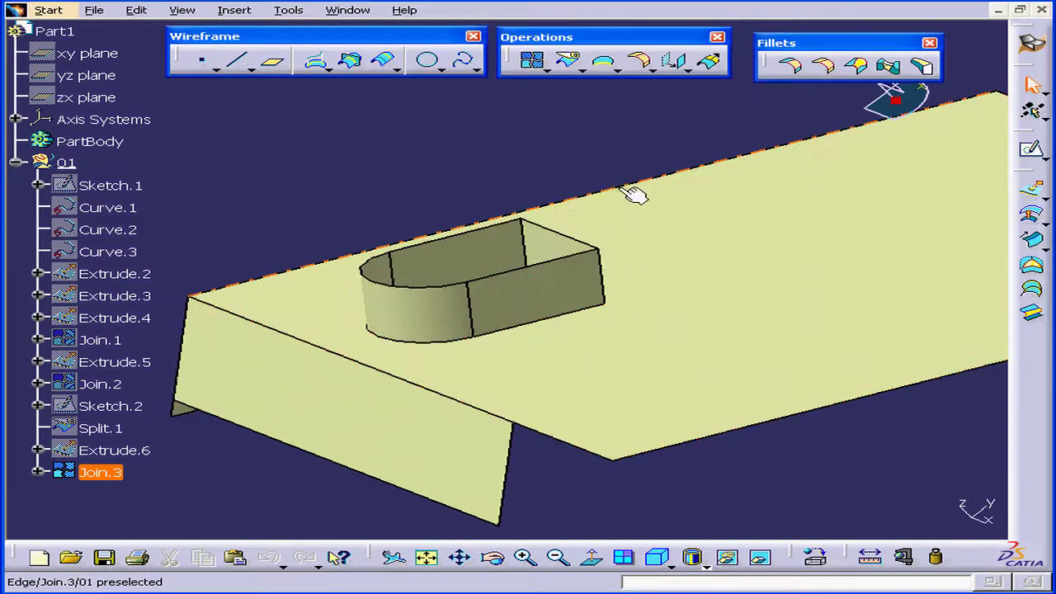
Create a 6 mm edge fillet with Tangency propagation along the rounded wall's base edge, where it meets the large flat face
left_click(823, 64)
left_click_drag(511, 46, 730, 63)
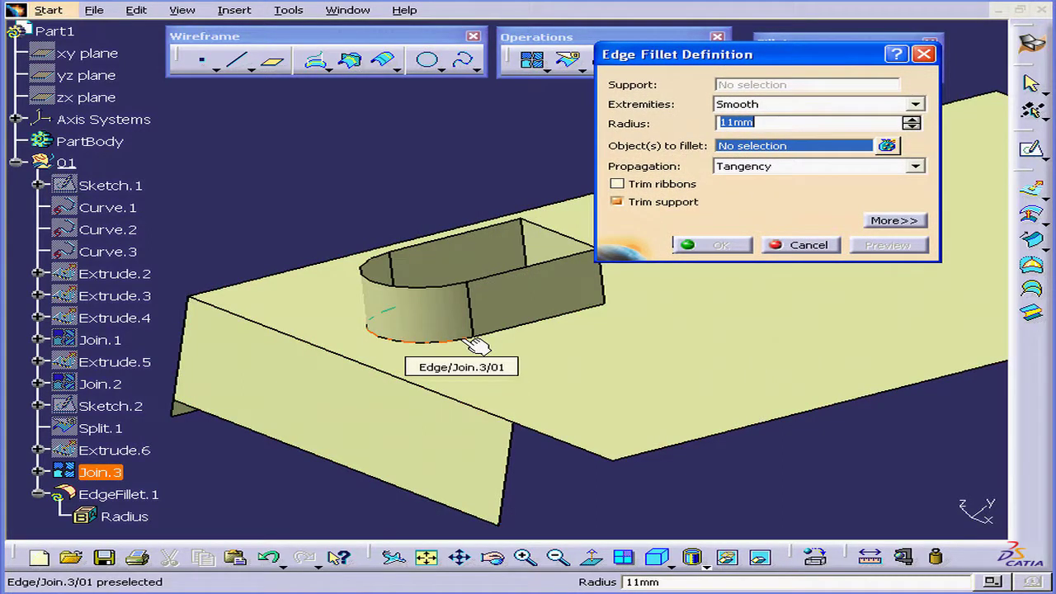
left_click(477, 343)
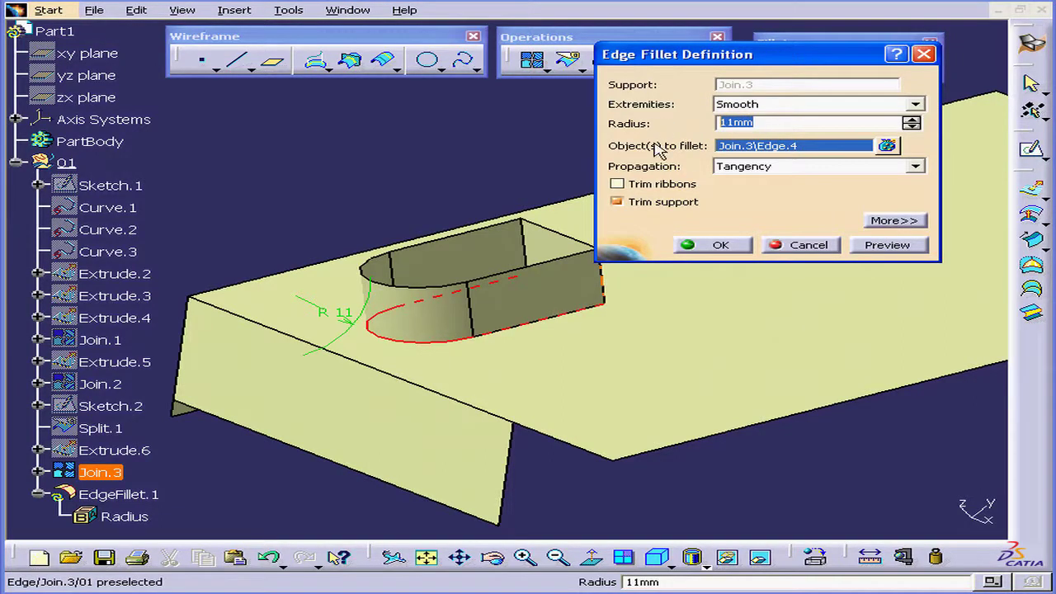
type("6")
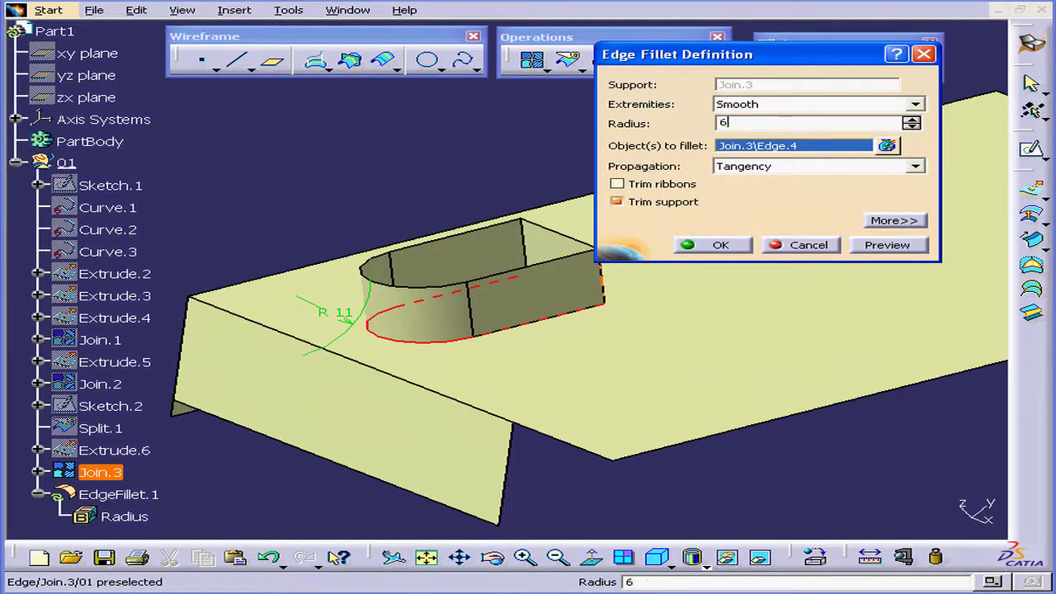
key("Return")
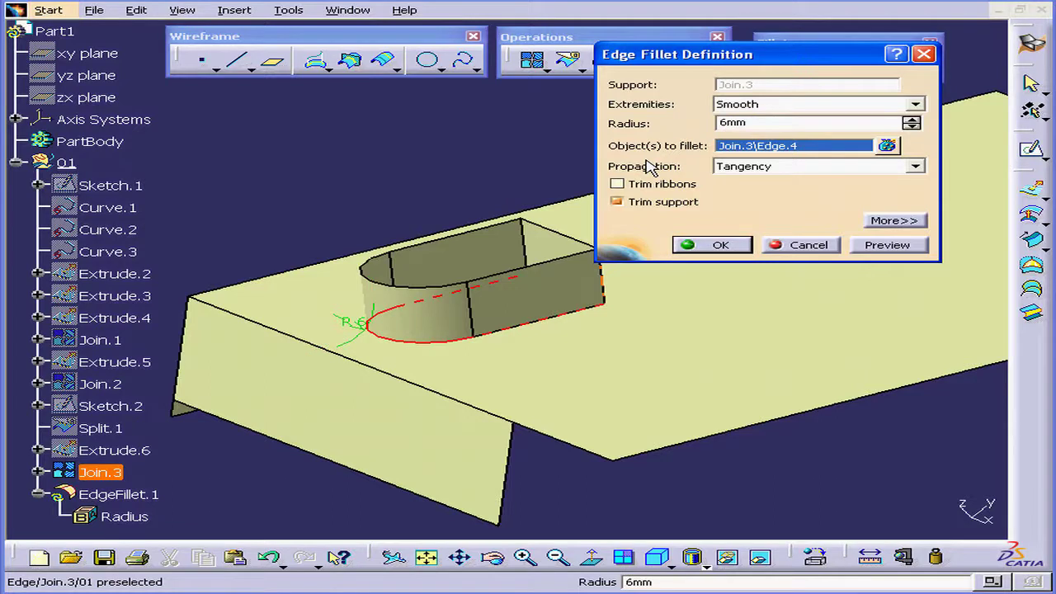
left_click(769, 168)
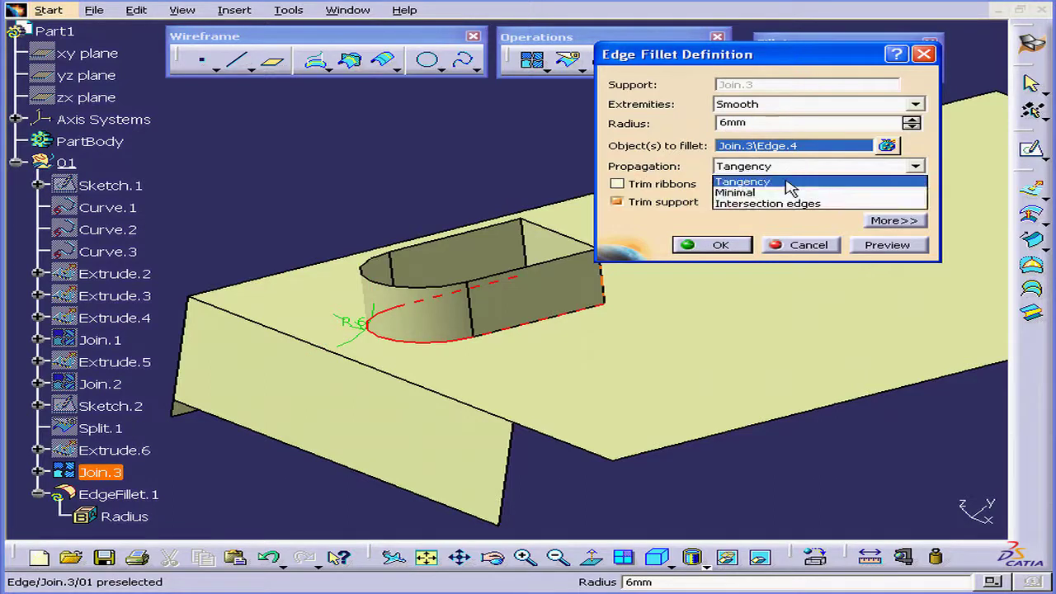
left_click(788, 183)
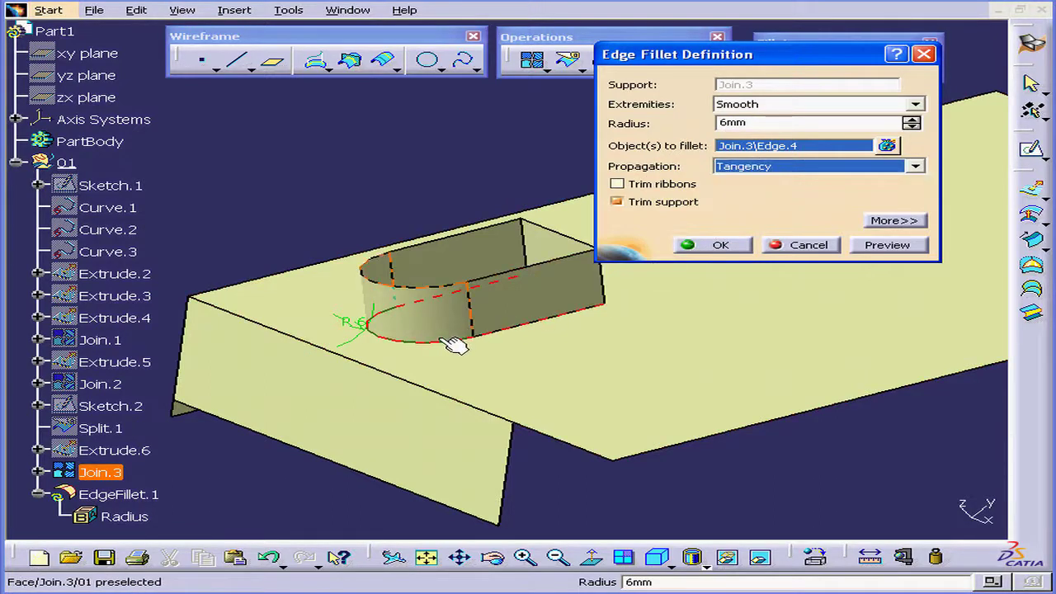
left_click(733, 247)
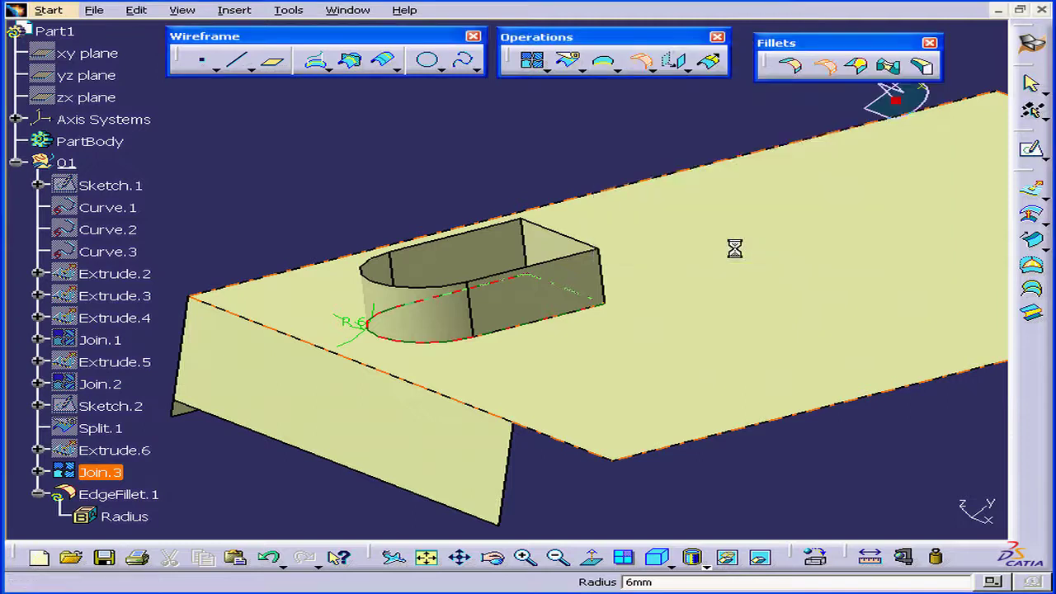
Edit the edge fillet to also include the straight base edge at the raised wall's flat end
middle_click_drag(465, 361, 438, 349)
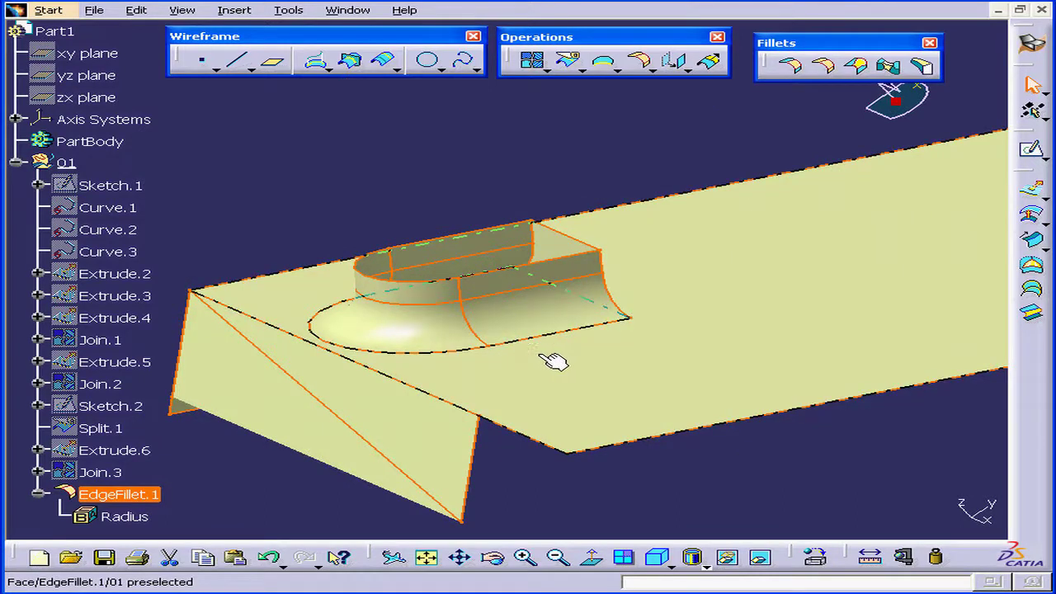
double_click(542, 299)
middle_click_drag(537, 346, 454, 358)
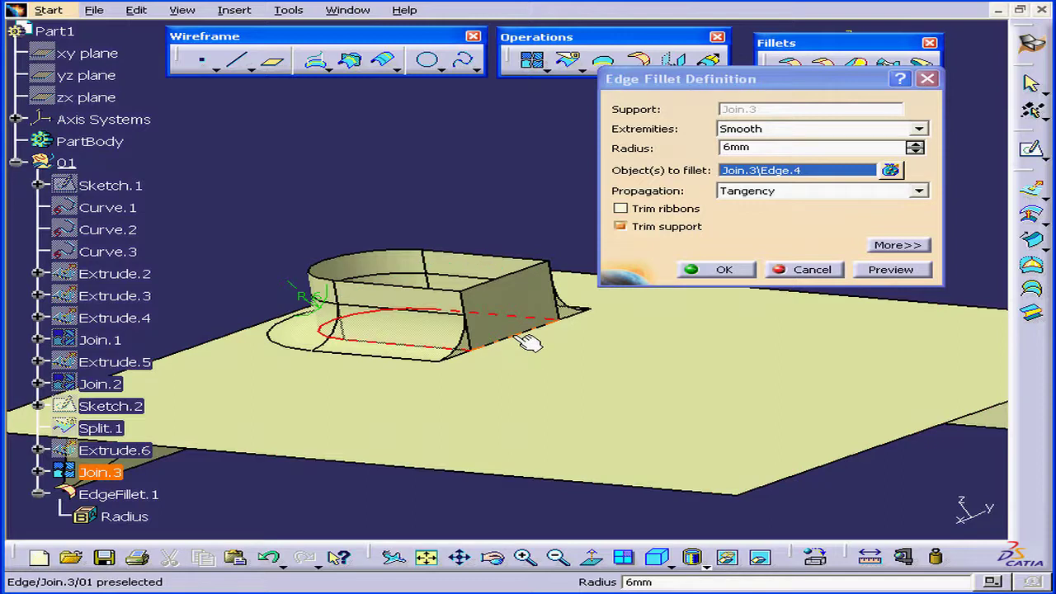
left_click(527, 341)
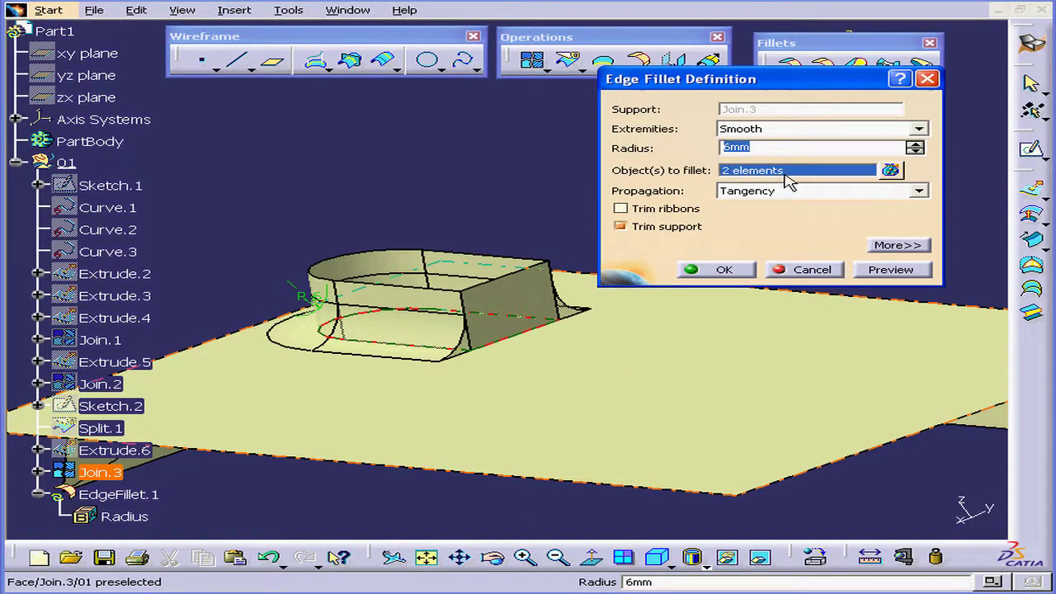
left_click(714, 269)
Add the vertical corner edge at the wall's flat end to the edge fillet, previewing it before accepting
middle_click_drag(566, 370, 557, 401)
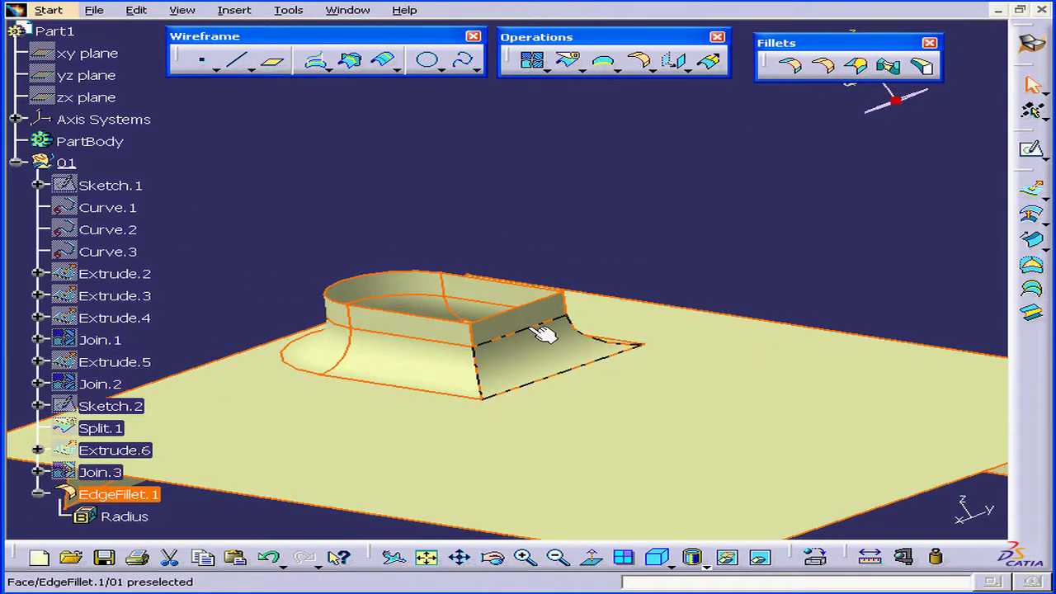
double_click(498, 359)
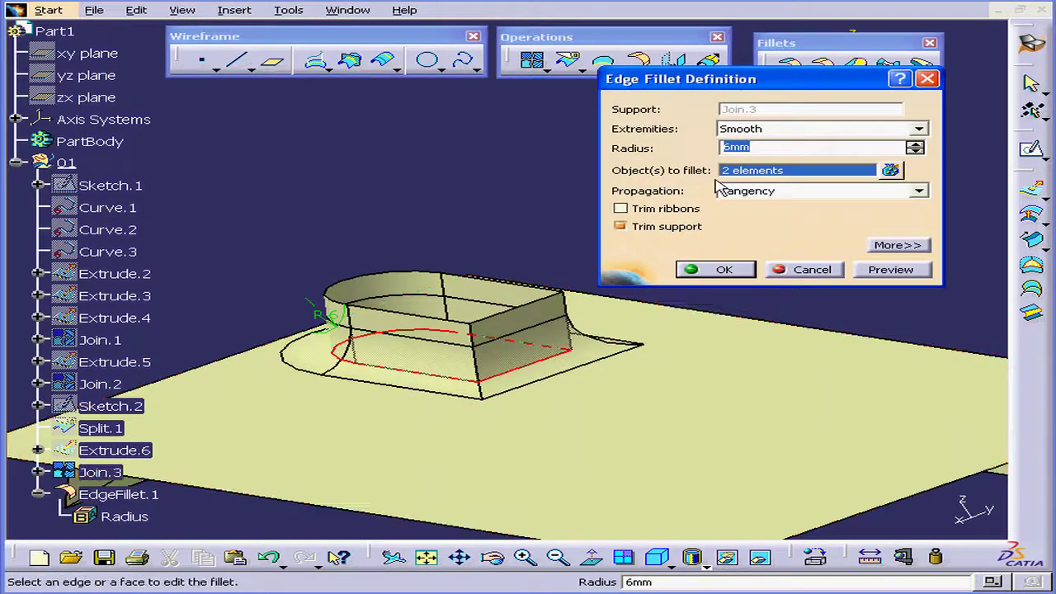
left_click(483, 347)
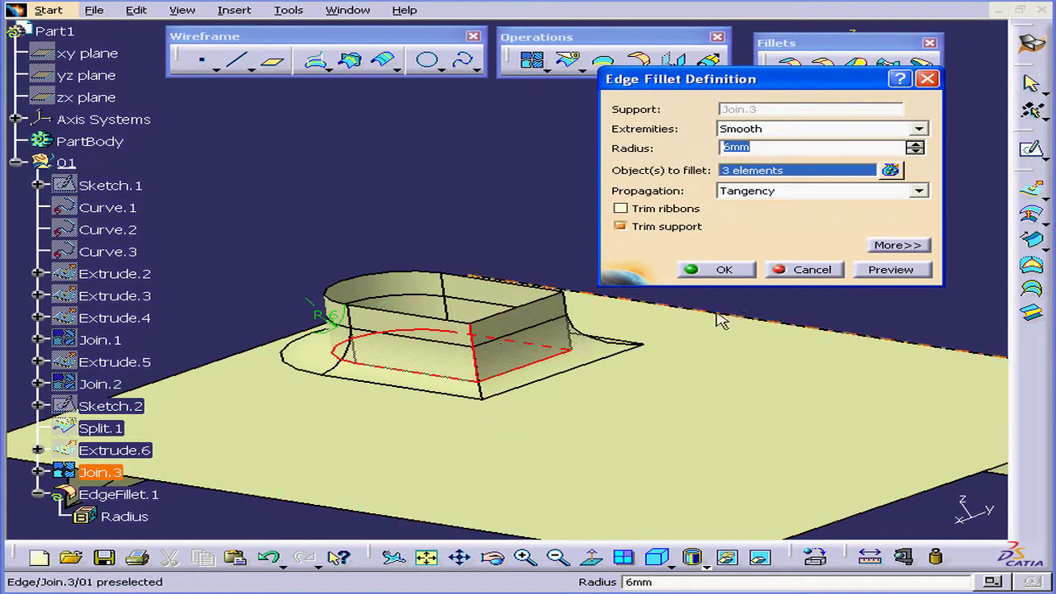
left_click(883, 271)
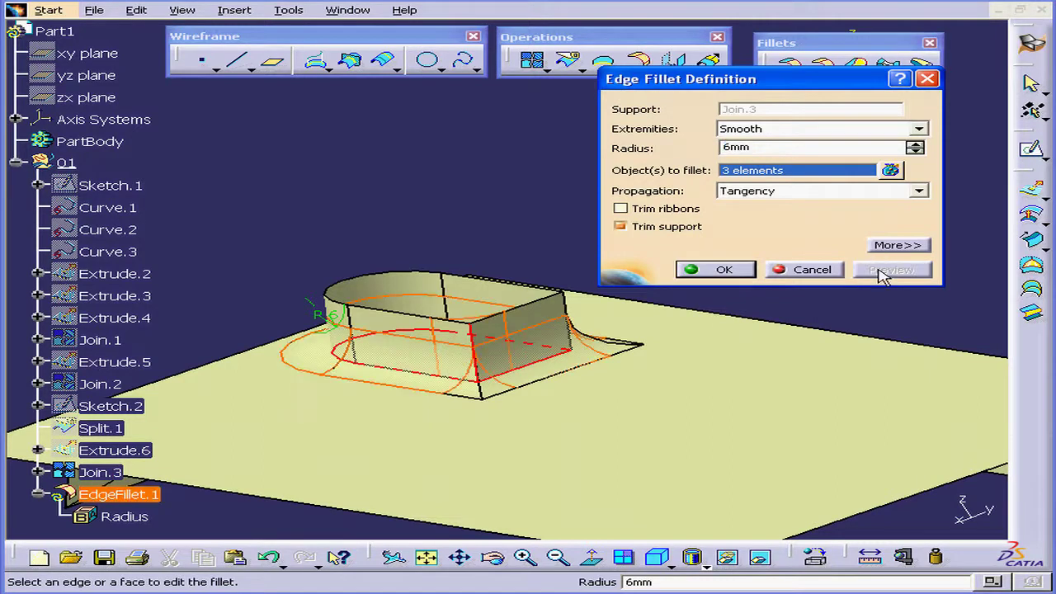
left_click(723, 270)
Reopen the edge fillet, remove the vertical corner edge from its selection, and preview it with only the base edges
middle_click_drag(497, 394, 432, 455)
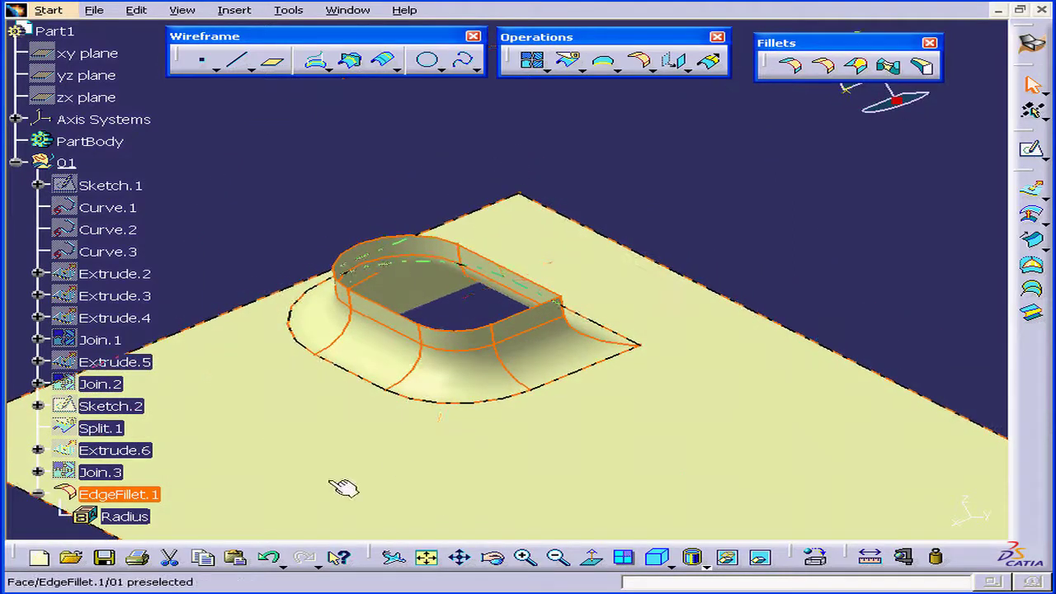
double_click(132, 495)
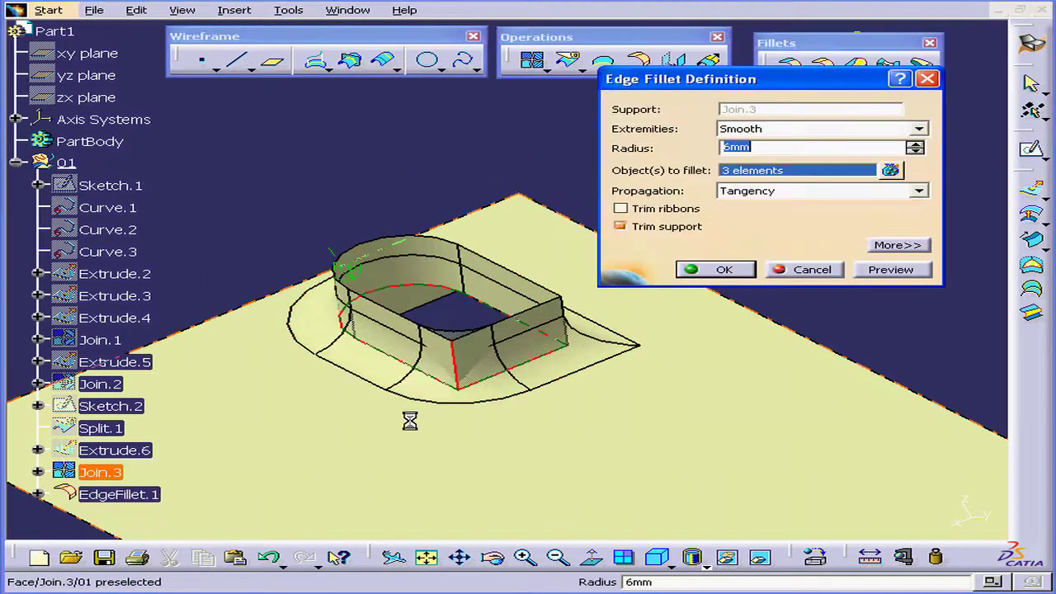
middle_click_drag(405, 484, 240, 377)
middle_click_drag(502, 368, 487, 330)
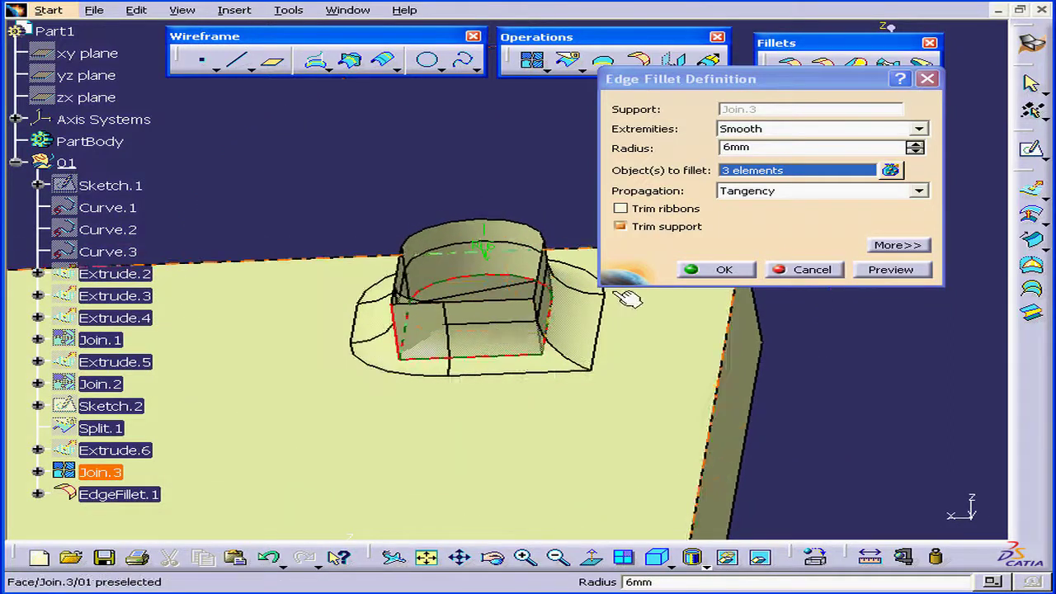
left_click(395, 338)
middle_click_drag(410, 393, 483, 344)
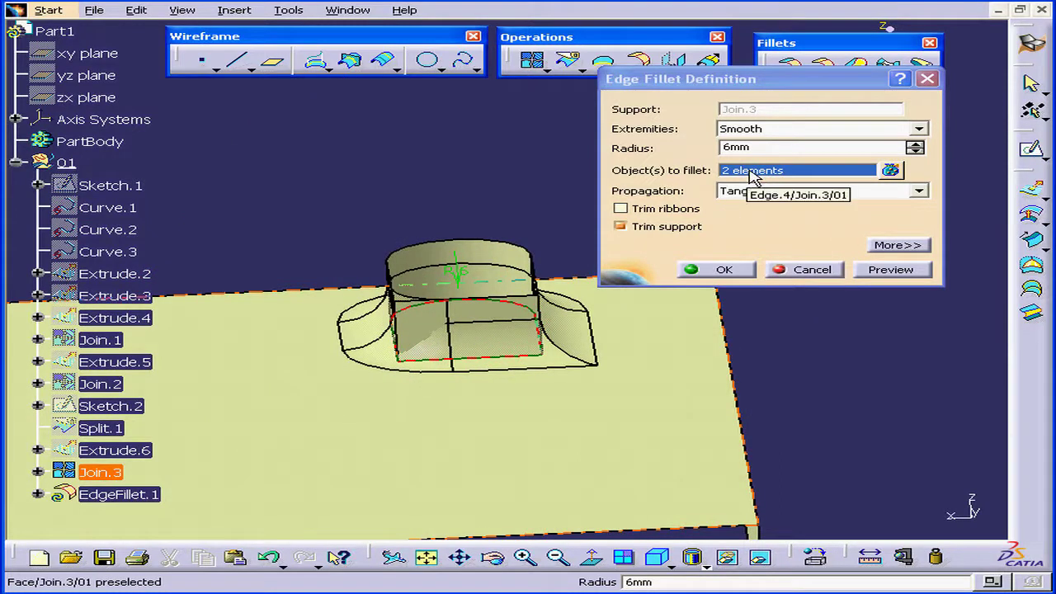
left_click(891, 269)
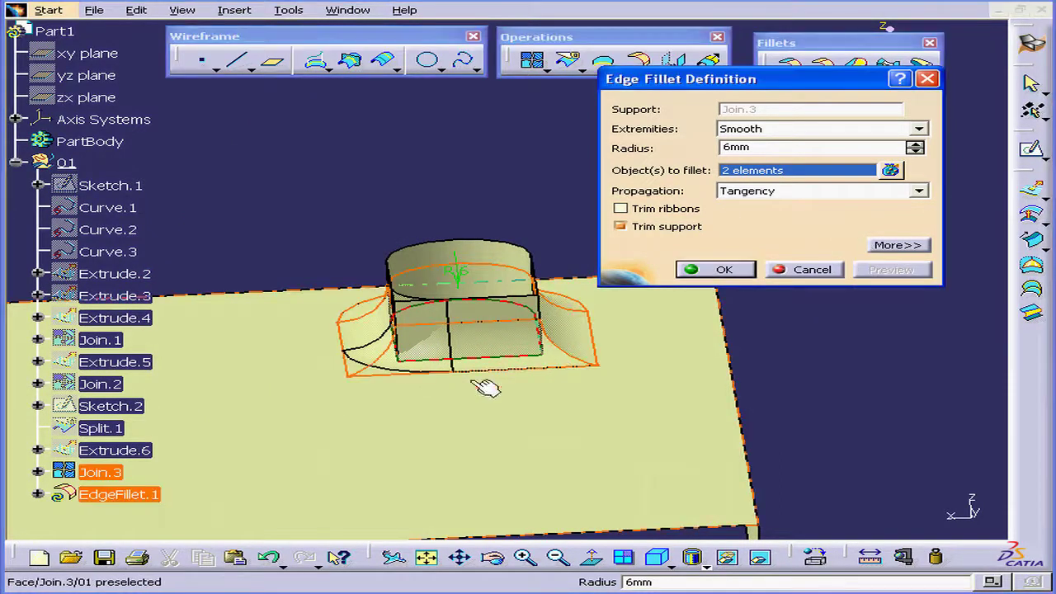
middle_click_drag(486, 453, 416, 423)
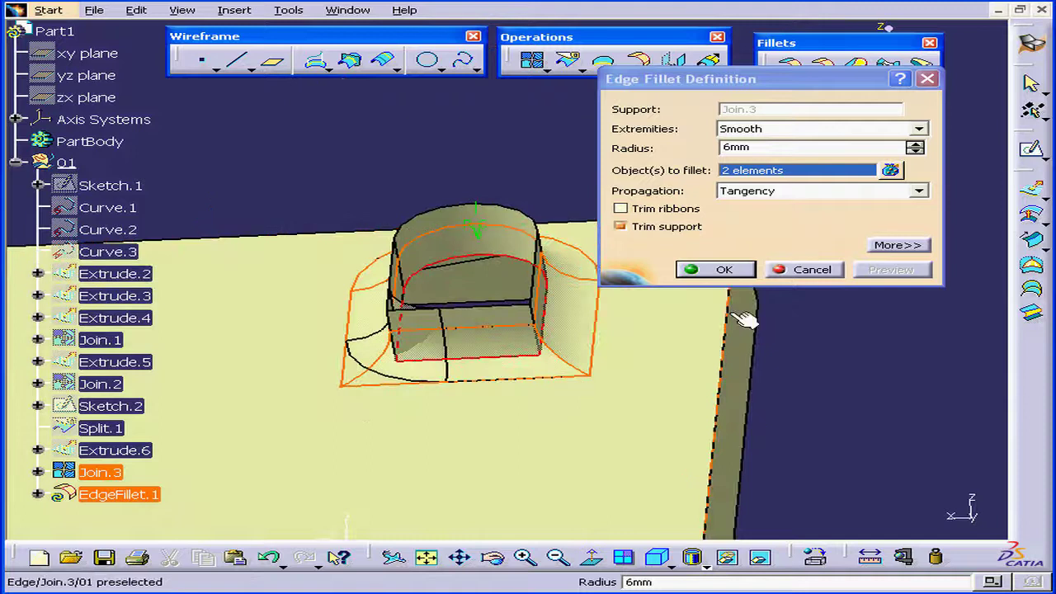
Assign the vertical corner edge at the wall's flat end as the fillet's edge to keep, preview it, and accept
left_click(898, 245)
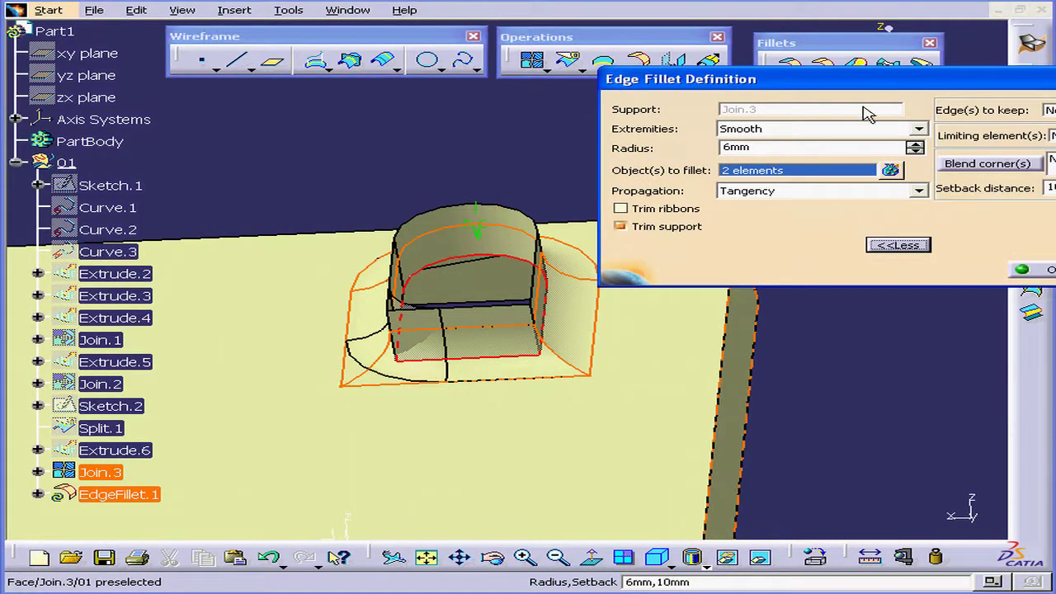
left_click_drag(873, 77, 629, 23)
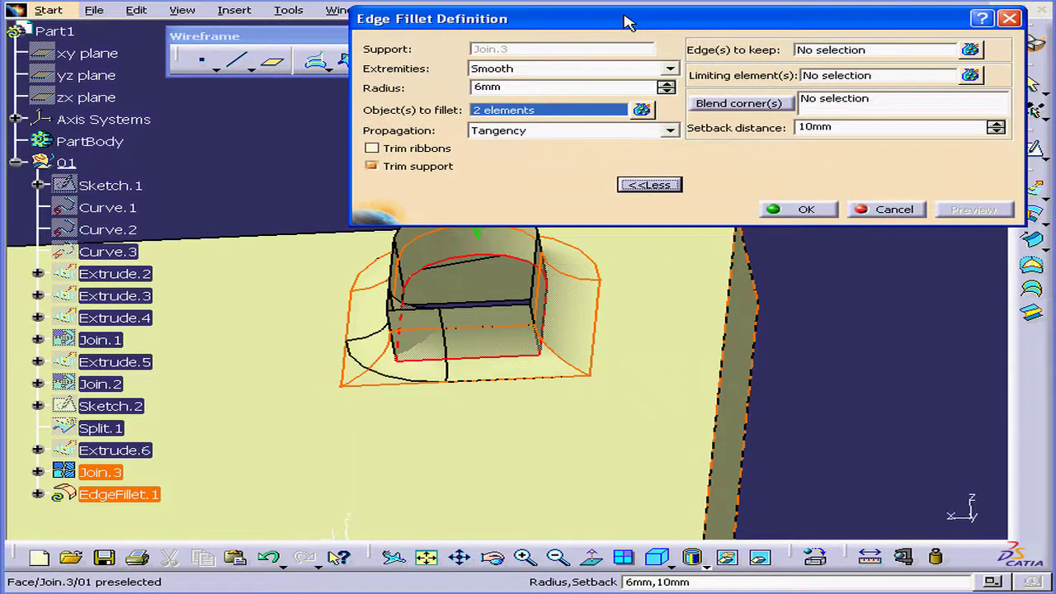
left_click(833, 51)
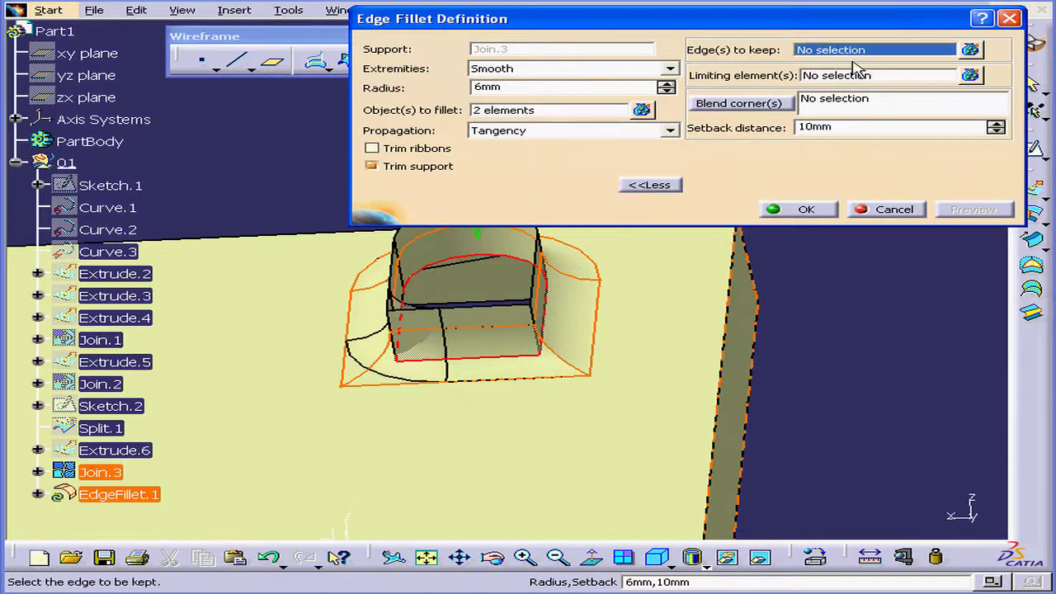
left_click(402, 330)
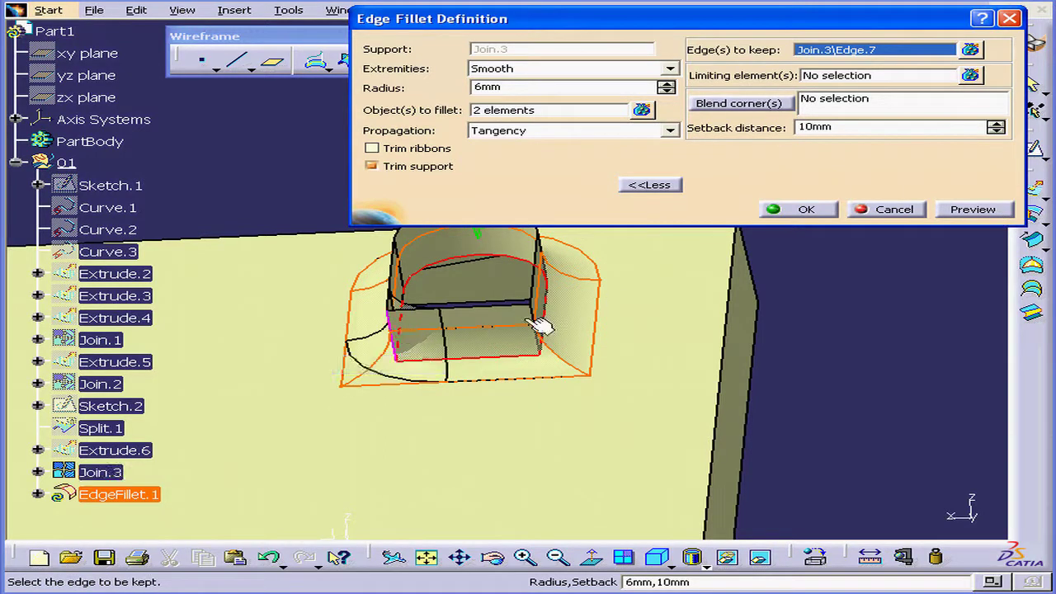
left_click(976, 211)
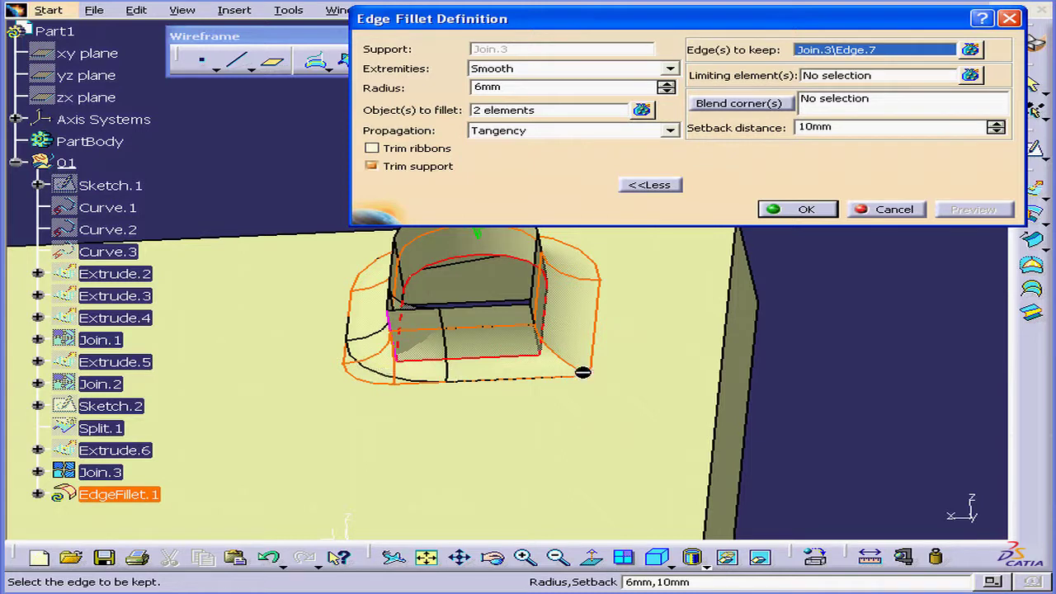
left_click(807, 210)
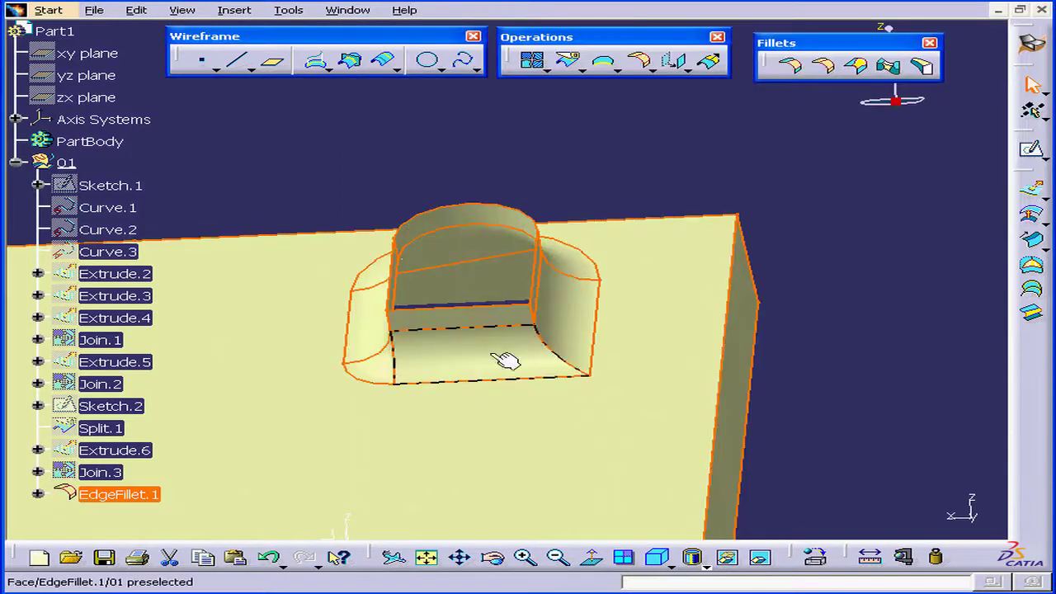
Delete EdgeFillet.1 from the geometrical set without deleting its exclusive parents
middle_click_drag(504, 360, 554, 337)
middle_click_drag(294, 310, 307, 274)
middle_click_drag(515, 352, 577, 358)
right_click(132, 495)
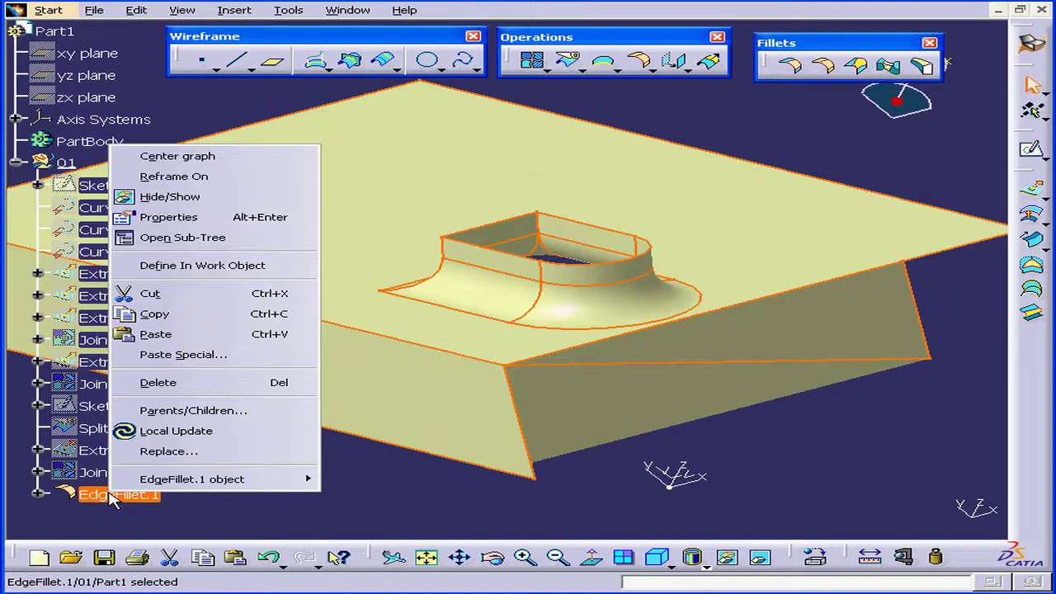
left_click(223, 384)
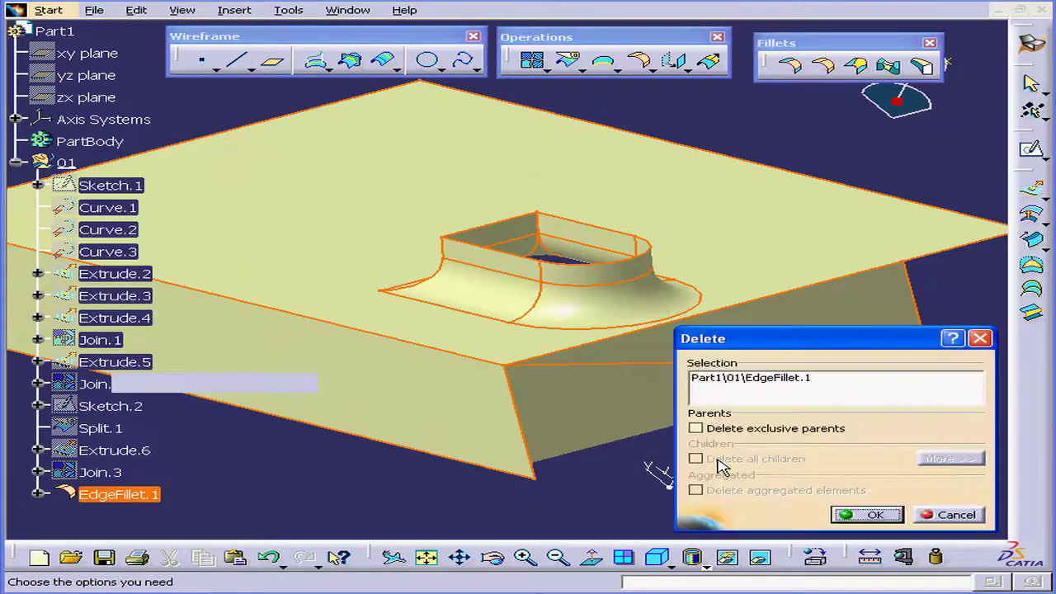
left_click(873, 515)
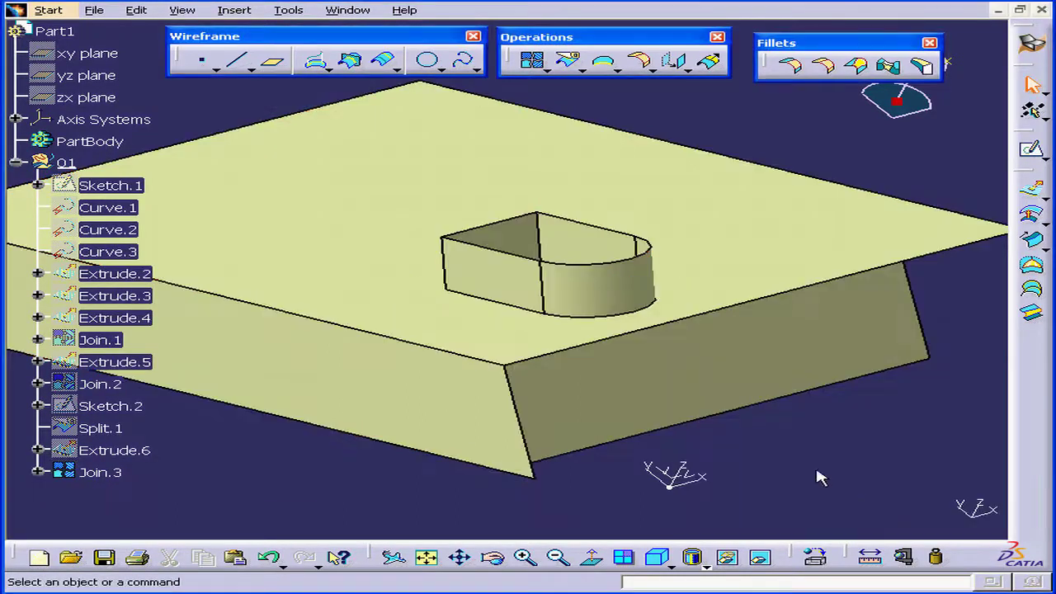
Create a 6 mm edge fillet on the three edges meeting at the joined surface's front corner, previewing it before accepting
left_click(825, 69)
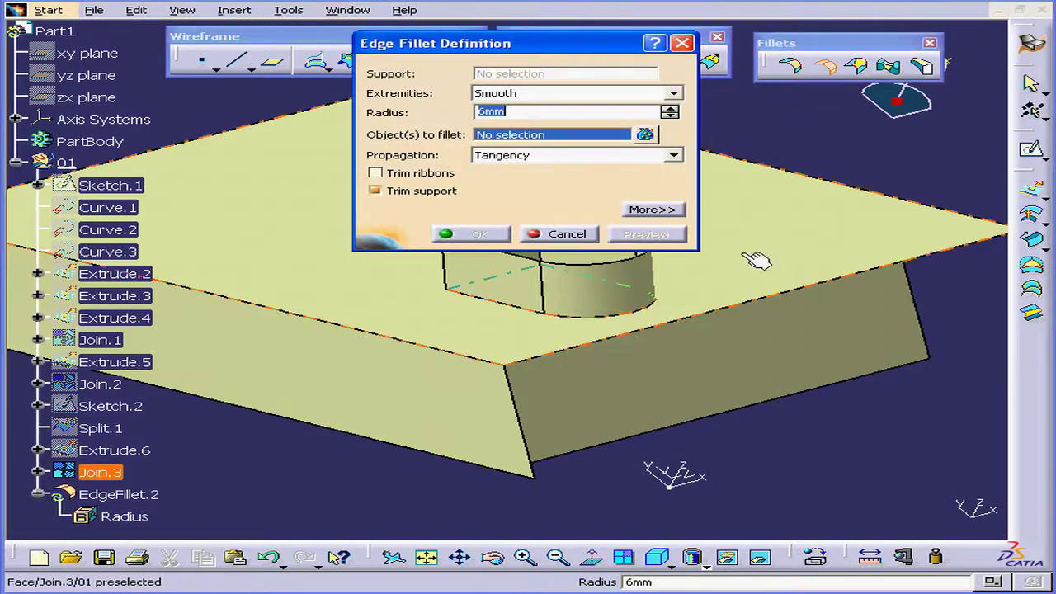
left_click(639, 337)
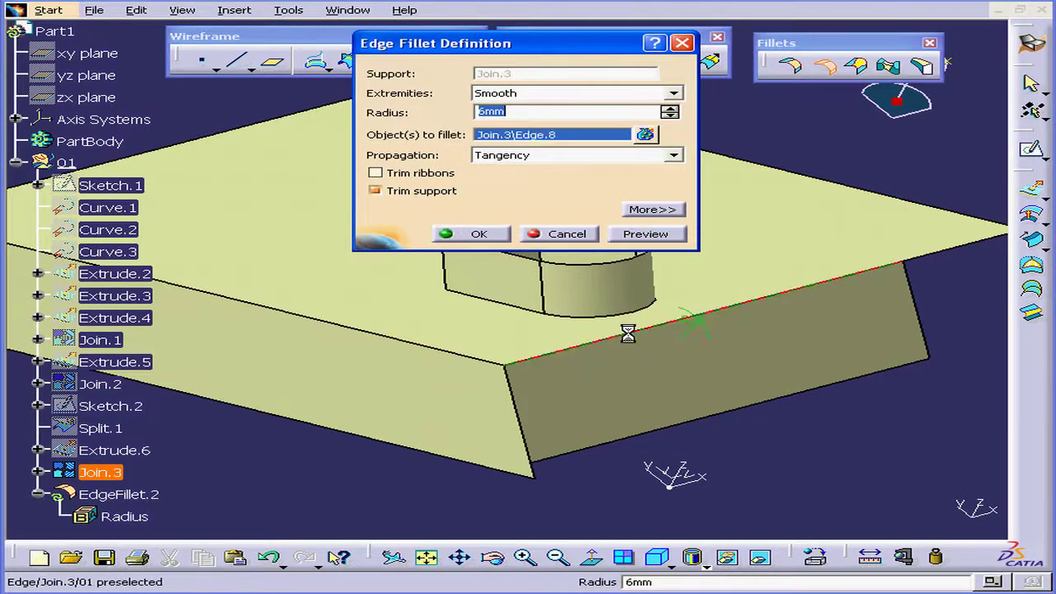
left_click(509, 400)
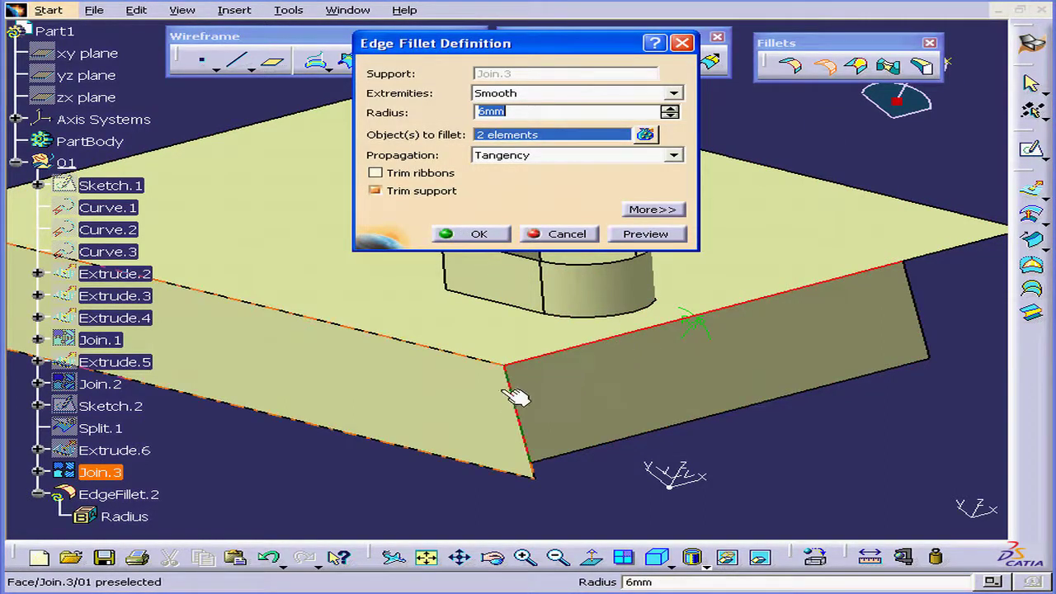
left_click(483, 361)
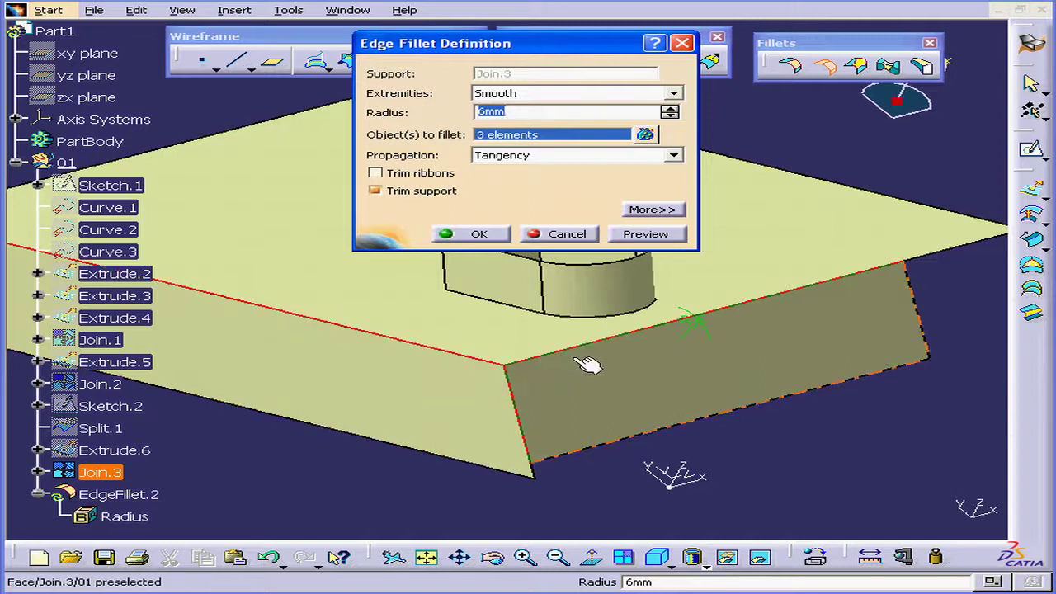
left_click(672, 236)
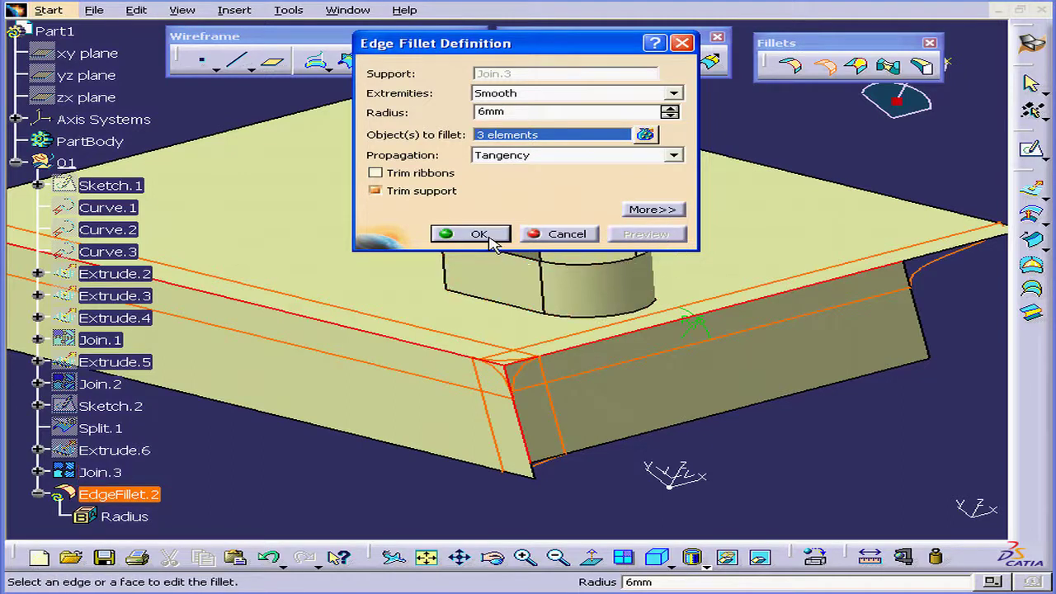
left_click(479, 234)
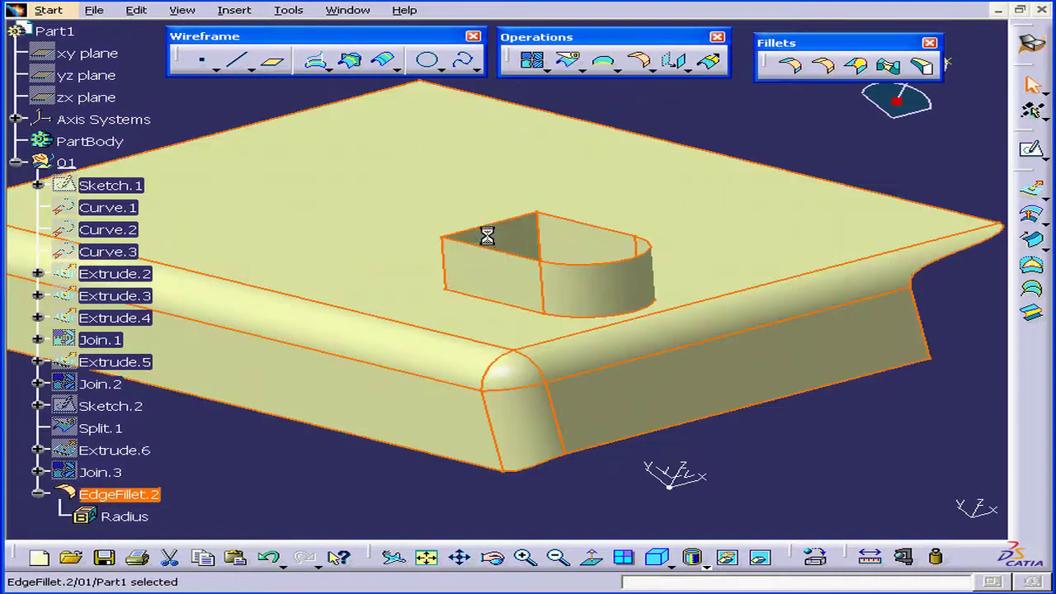
Edit the corner fillet to add a blend corner with a 10 mm setback where the three edges meet, preview it, and accept
double_click(568, 361)
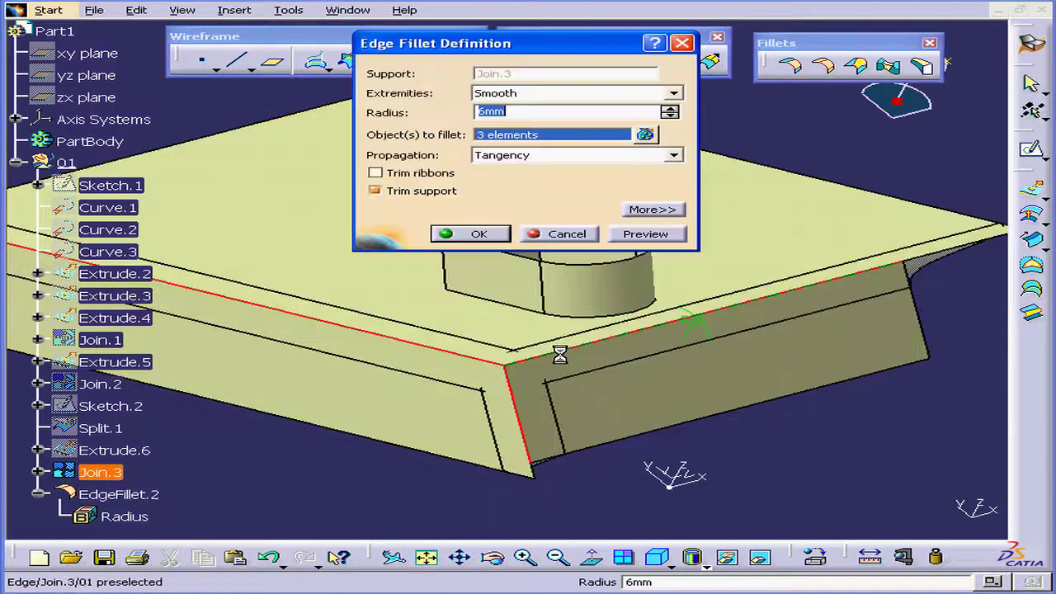
left_click(652, 210)
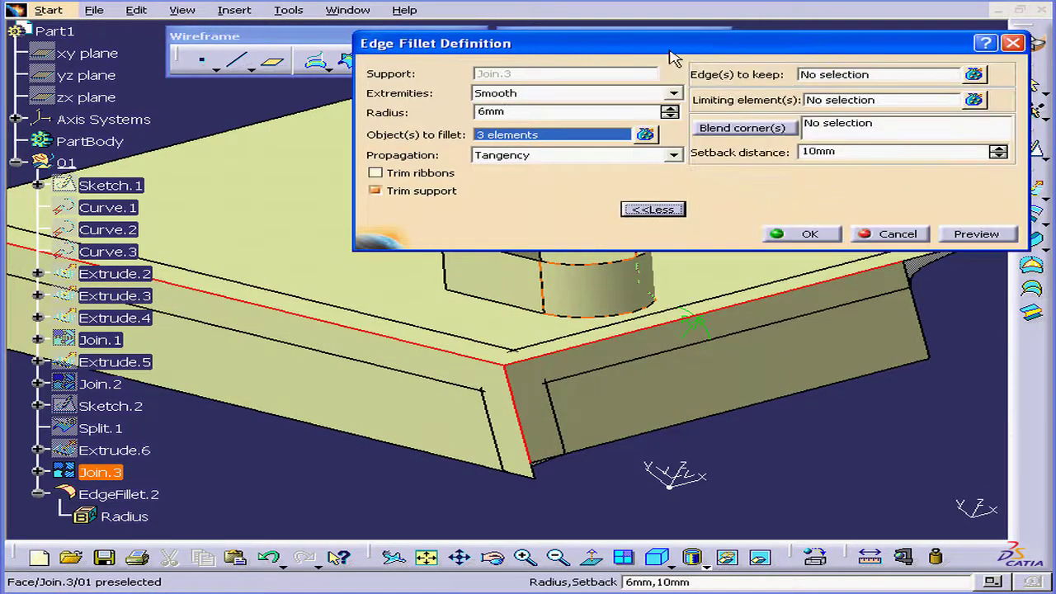
left_click_drag(670, 49, 502, 48)
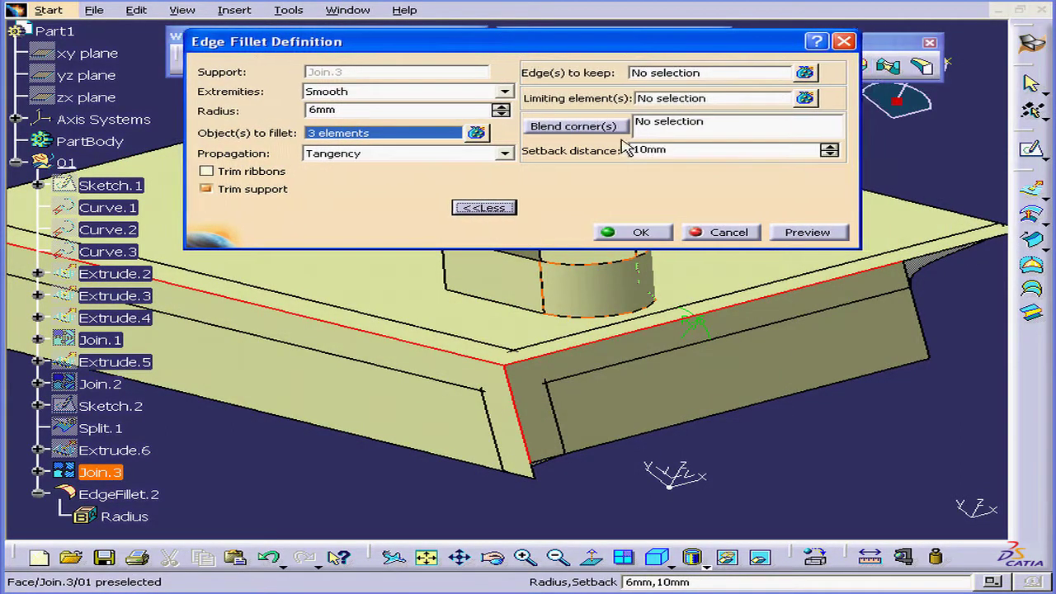
left_click(598, 127)
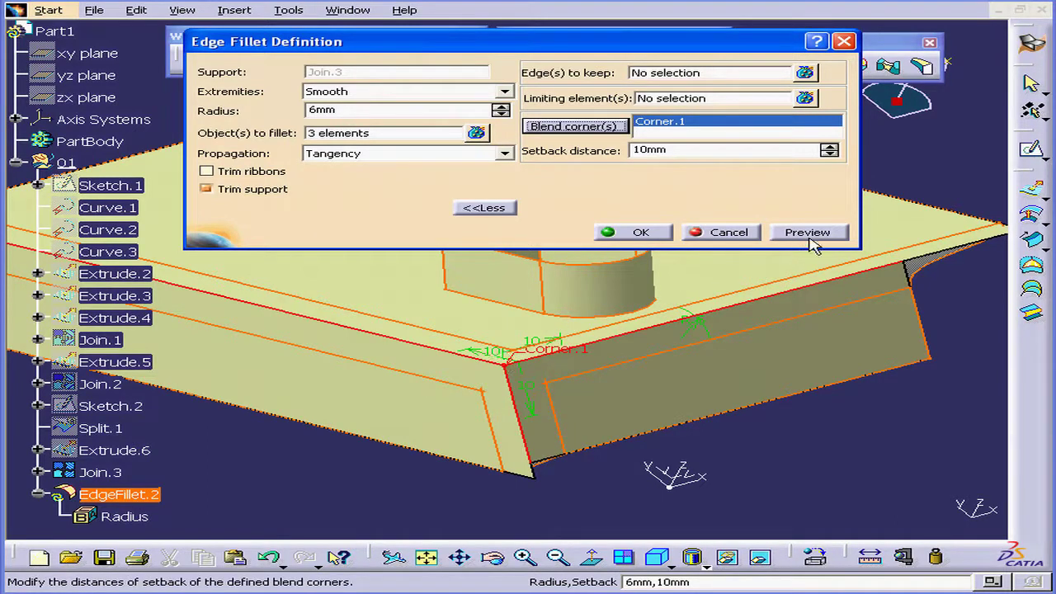
left_click(809, 234)
left_click(639, 233)
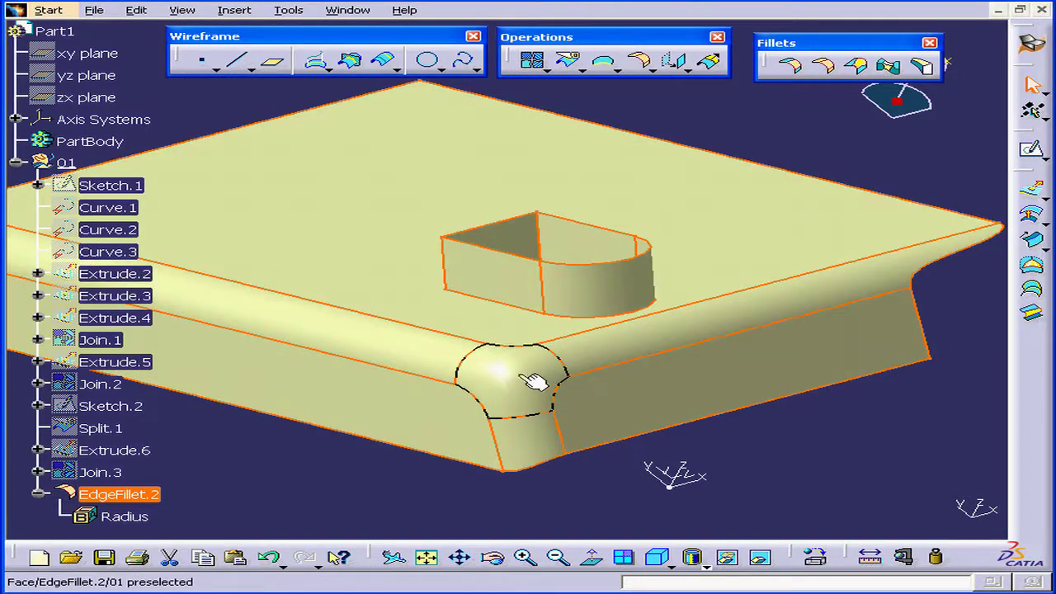
Set the blend corner's setback along the top edge leading to the overhang to 20 mm, preview it, and accept
double_click(520, 381)
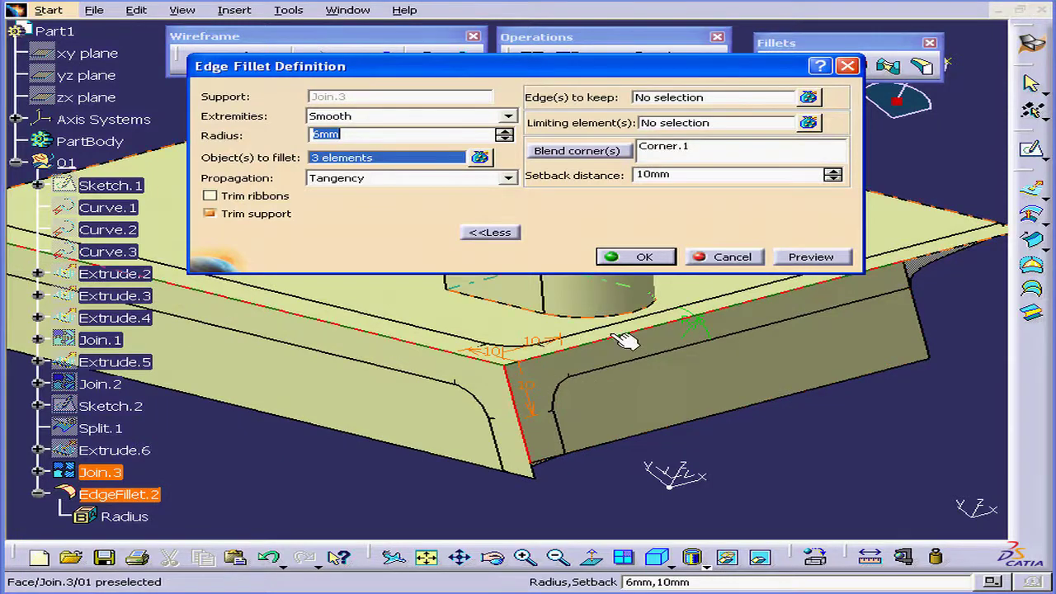
double_click(551, 346)
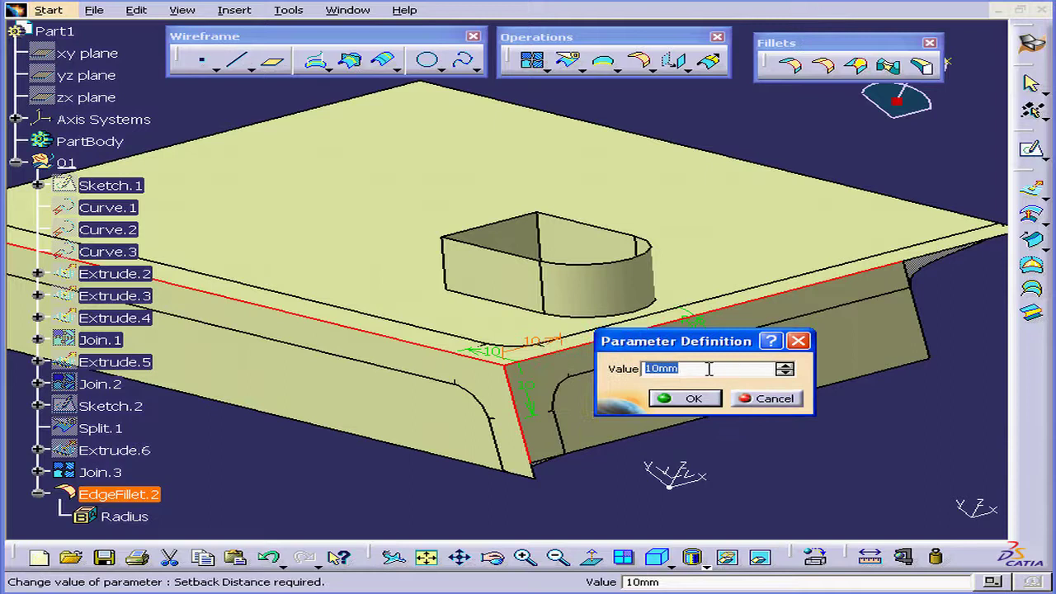
type("2")
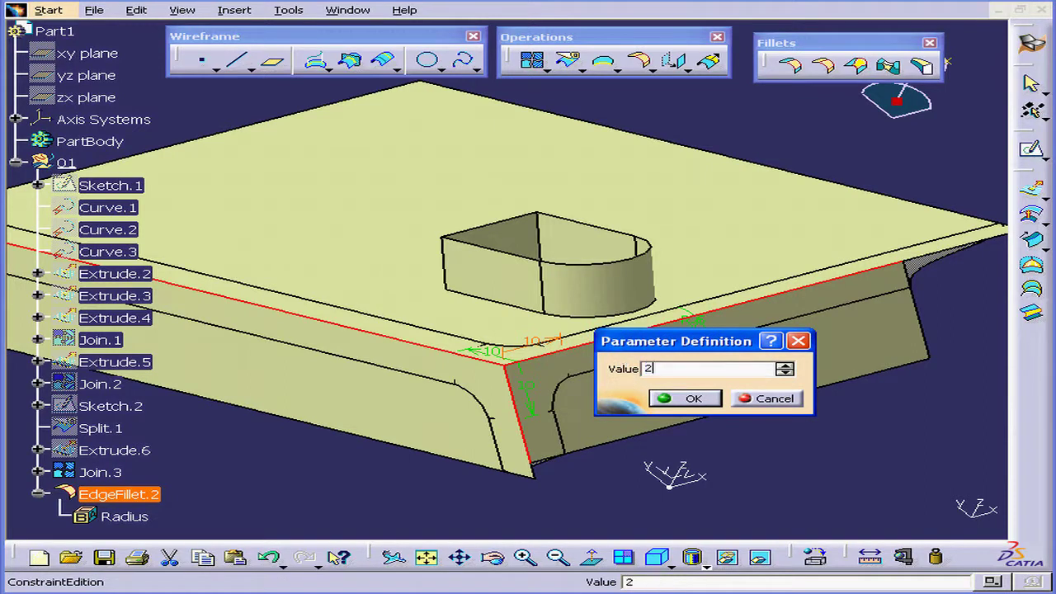
type("0")
key("Tab")
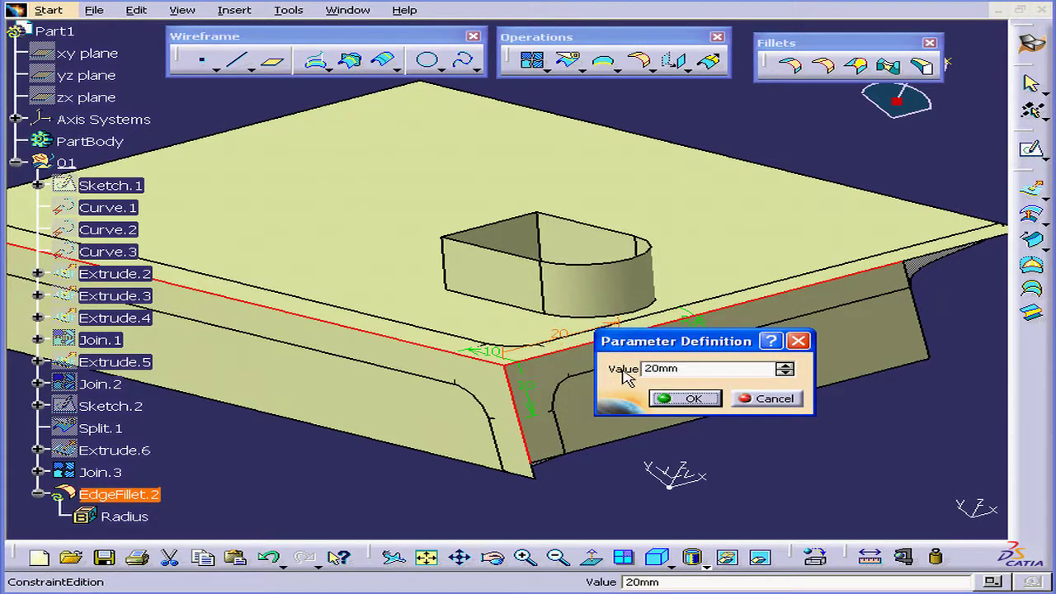
left_click(691, 398)
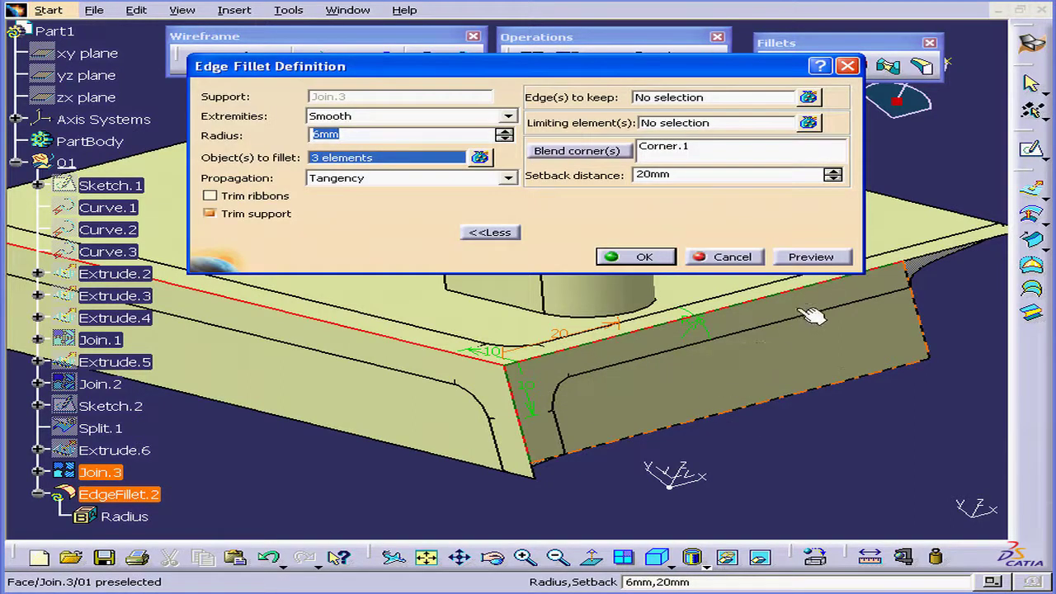
left_click(811, 257)
left_click(643, 257)
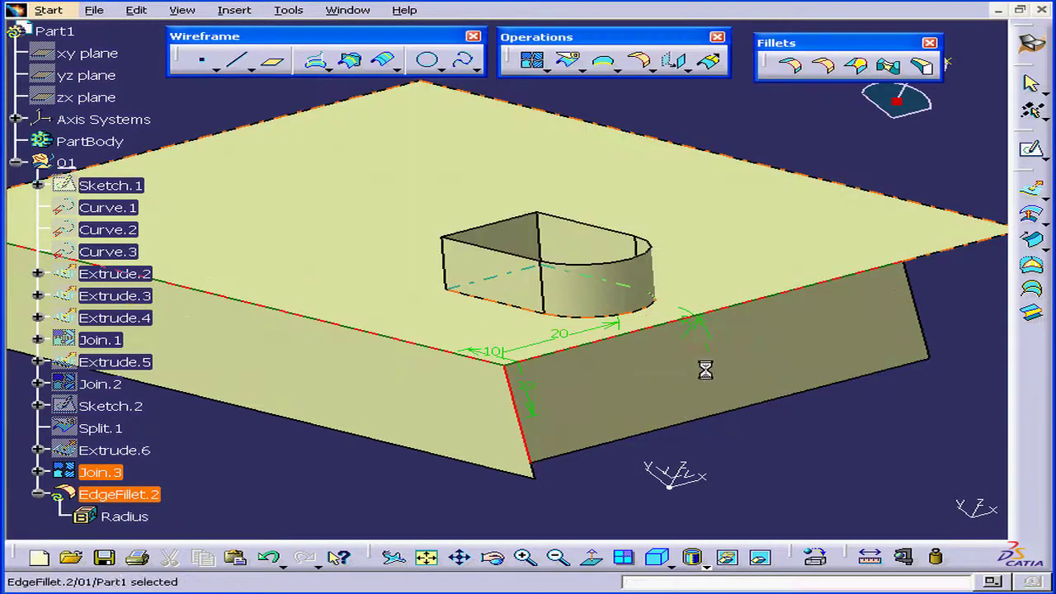
Delete EdgeFillet.2 from the geometrical set without deleting its exclusive parents
middle_click_drag(481, 372, 420, 372)
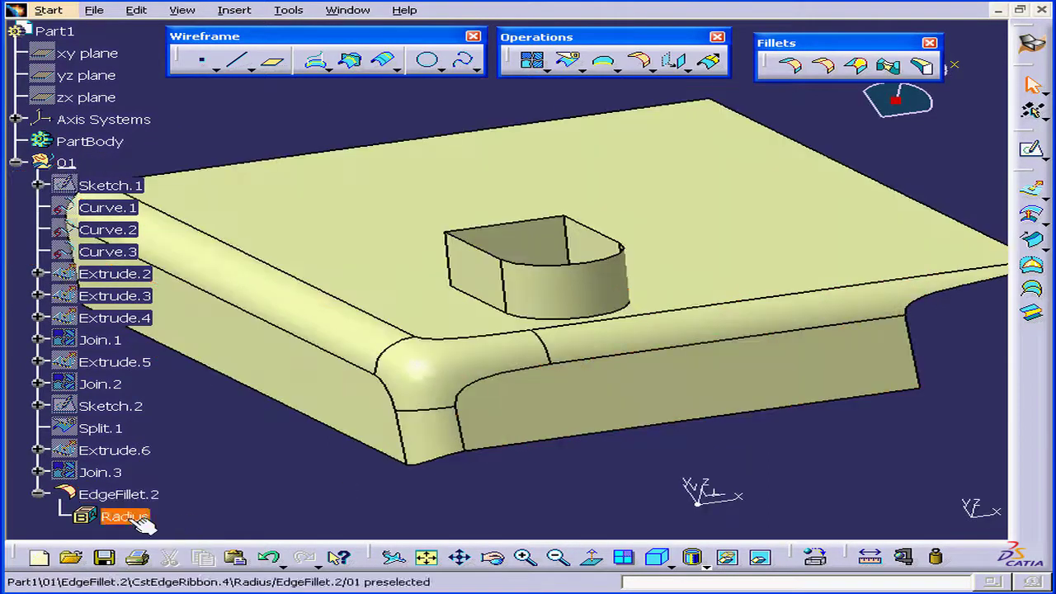
right_click(120, 494)
left_click(231, 388)
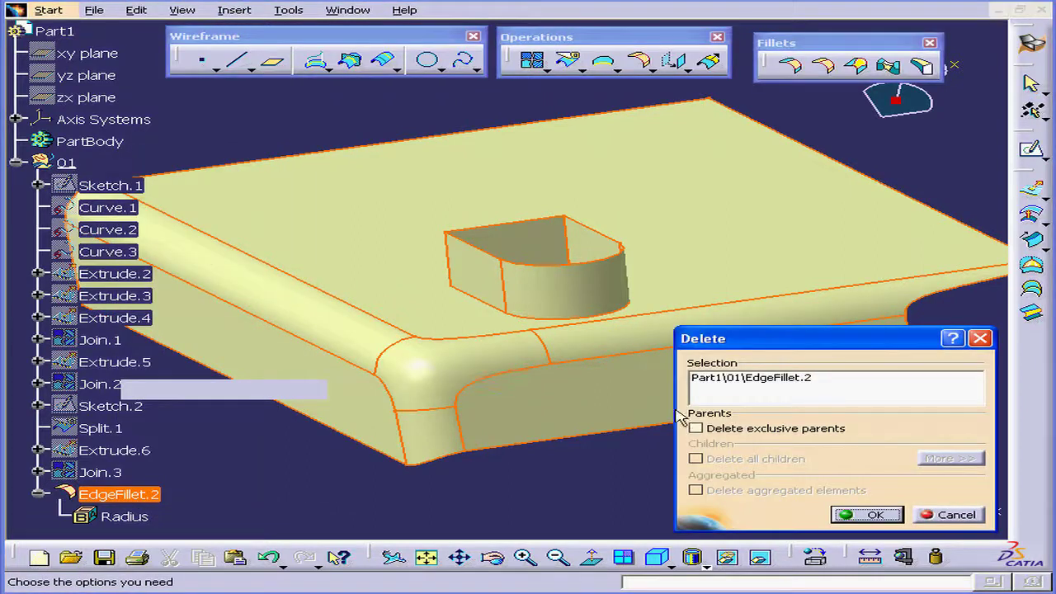
left_click(866, 513)
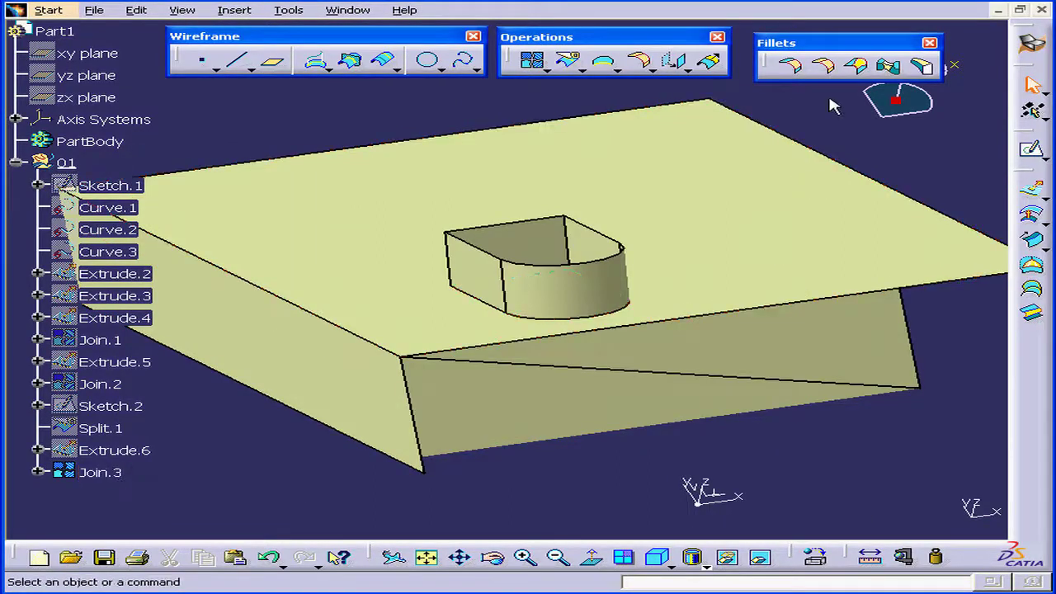
Start a 6 mm edge fillet on the top edge leading to the overhang and preview it with Smooth extremities
left_click(827, 68)
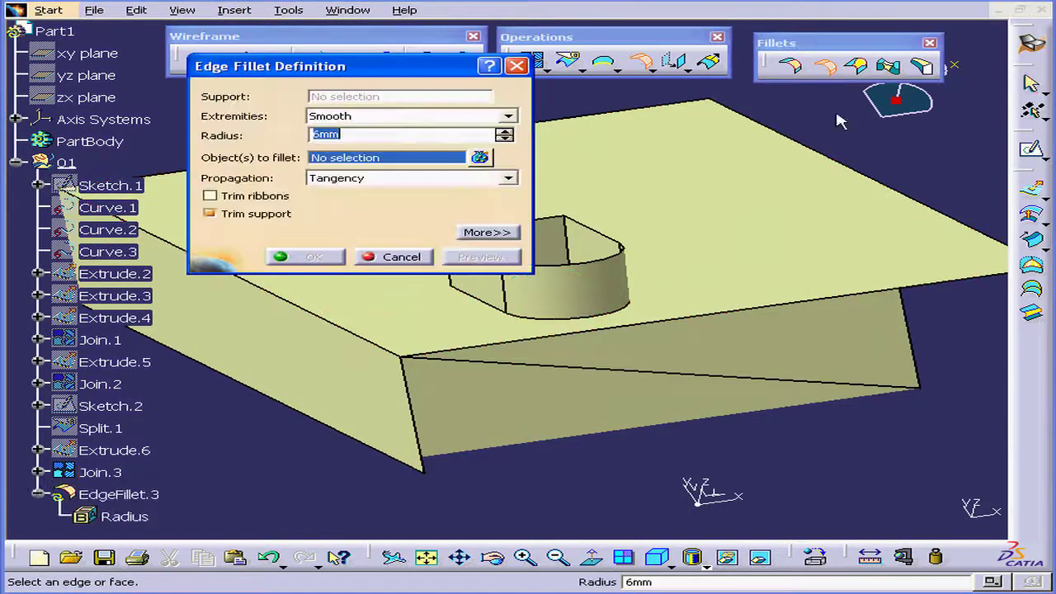
left_click(645, 324)
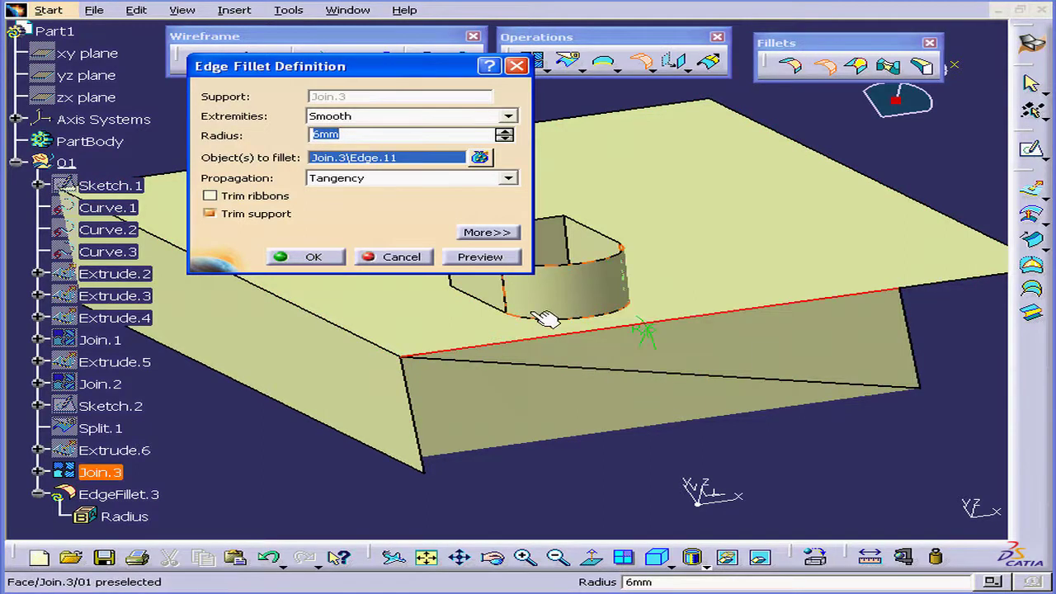
left_click(487, 257)
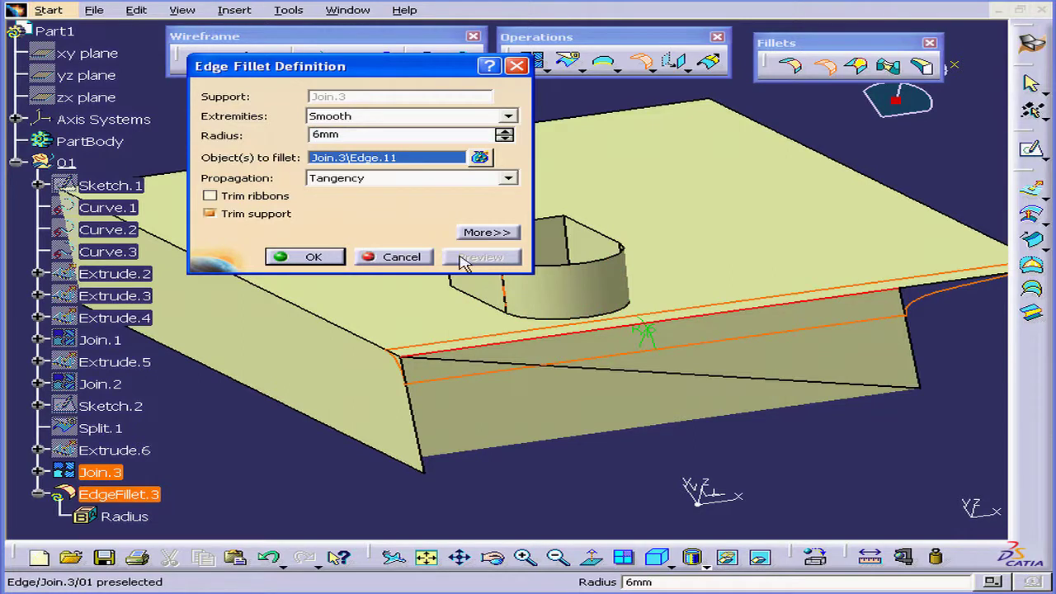
Preview the fillet's end at the overhang with Straight extremities and with Maximum extremities
middle_click_drag(566, 365, 405, 354)
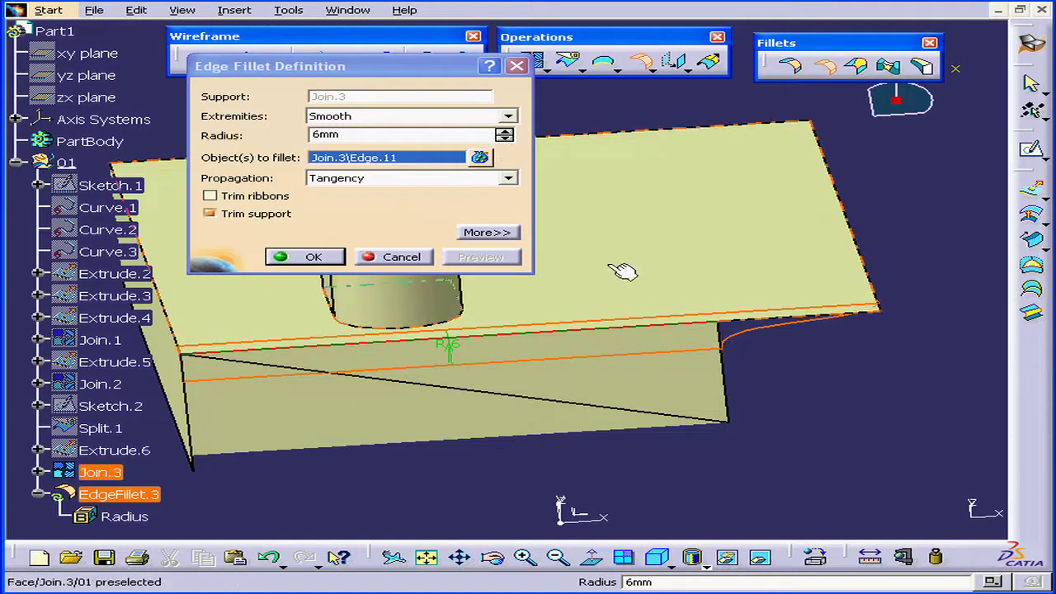
left_click(508, 116)
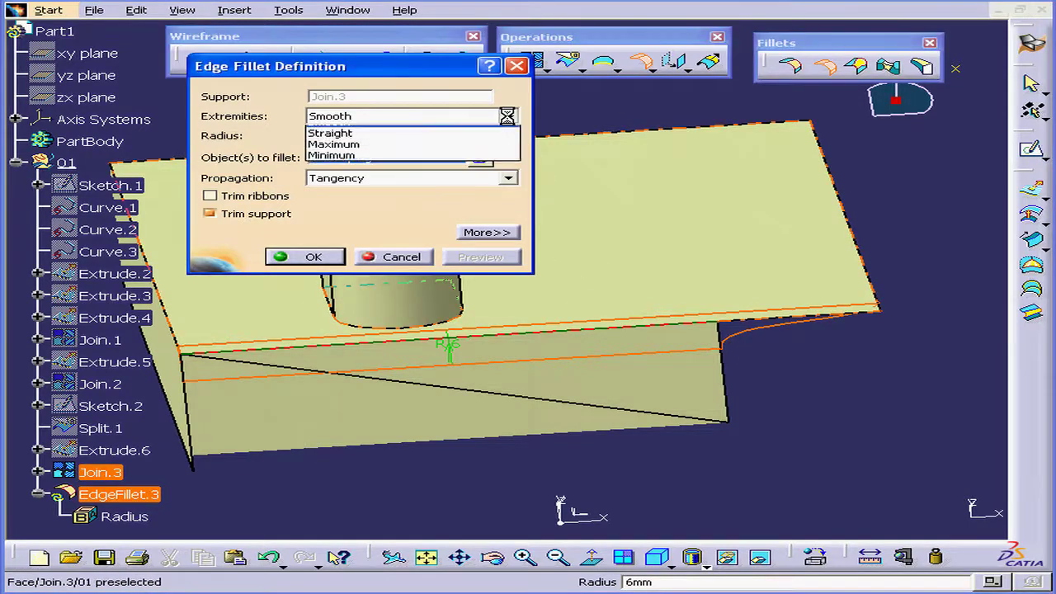
left_click(496, 144)
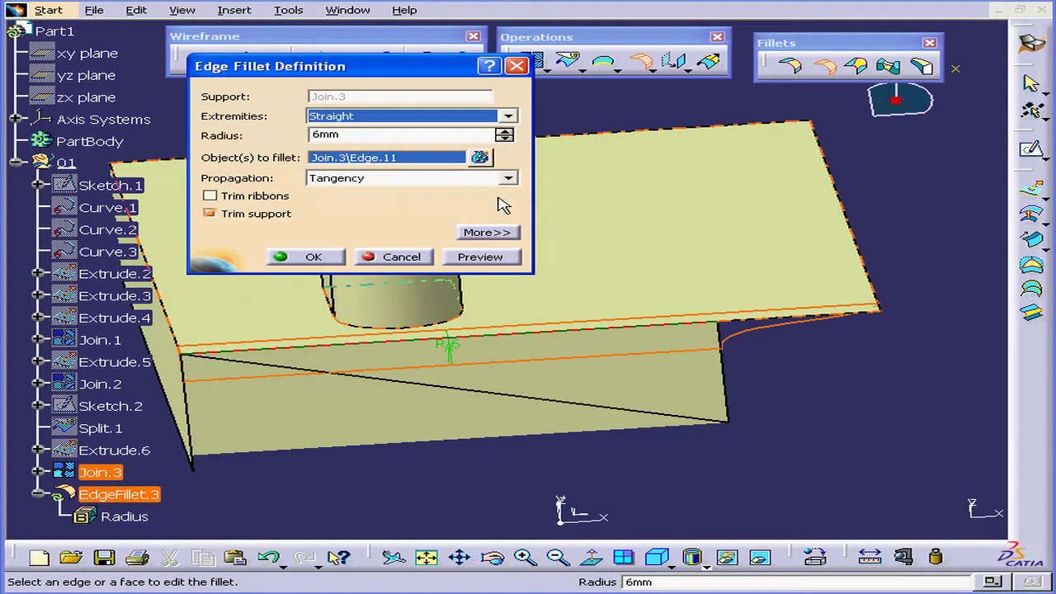
left_click(509, 262)
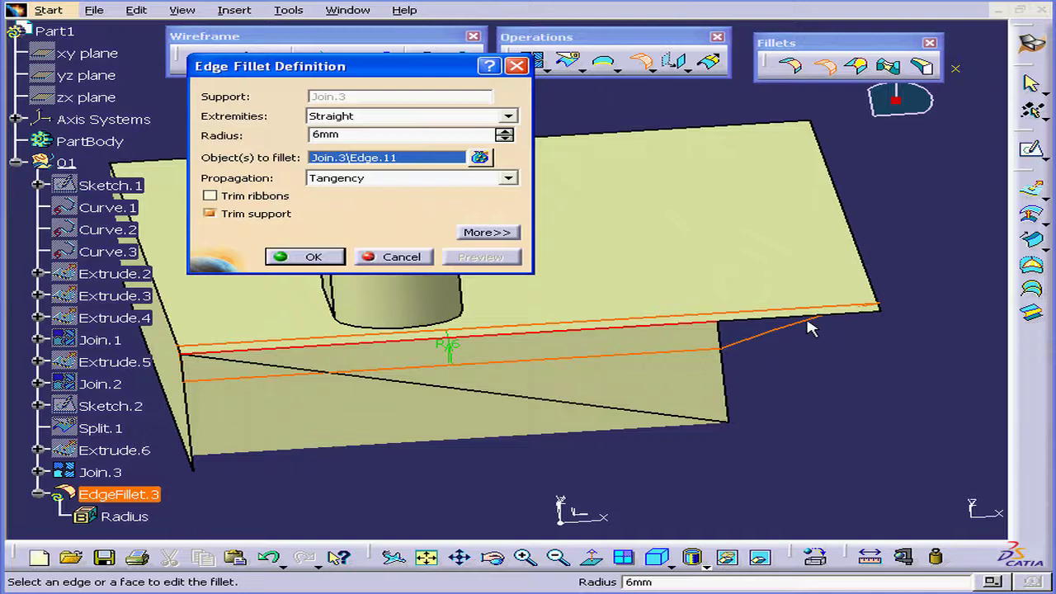
left_click(508, 117)
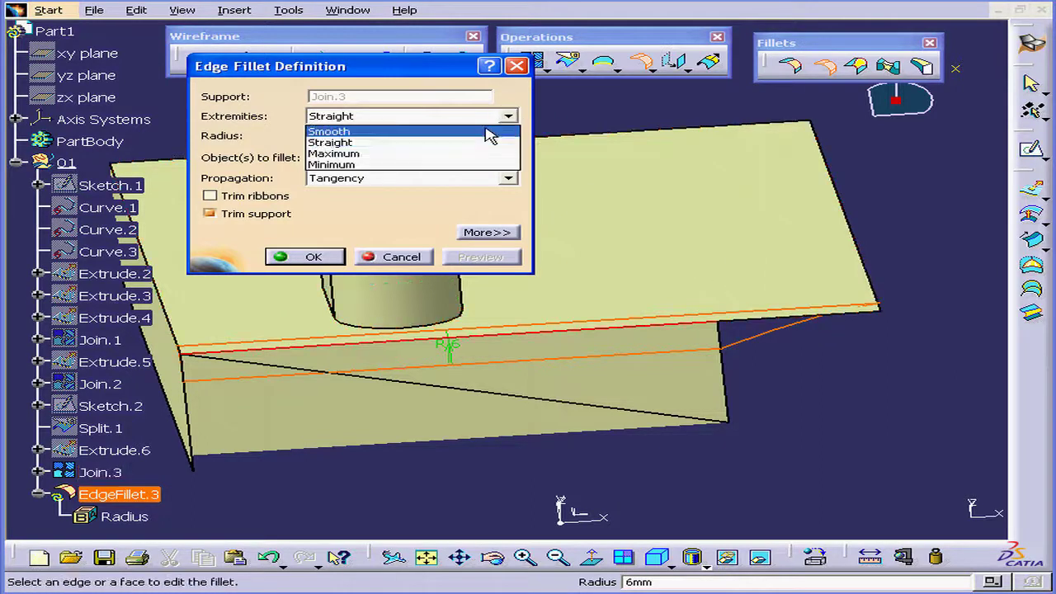
left_click(485, 155)
left_click(498, 257)
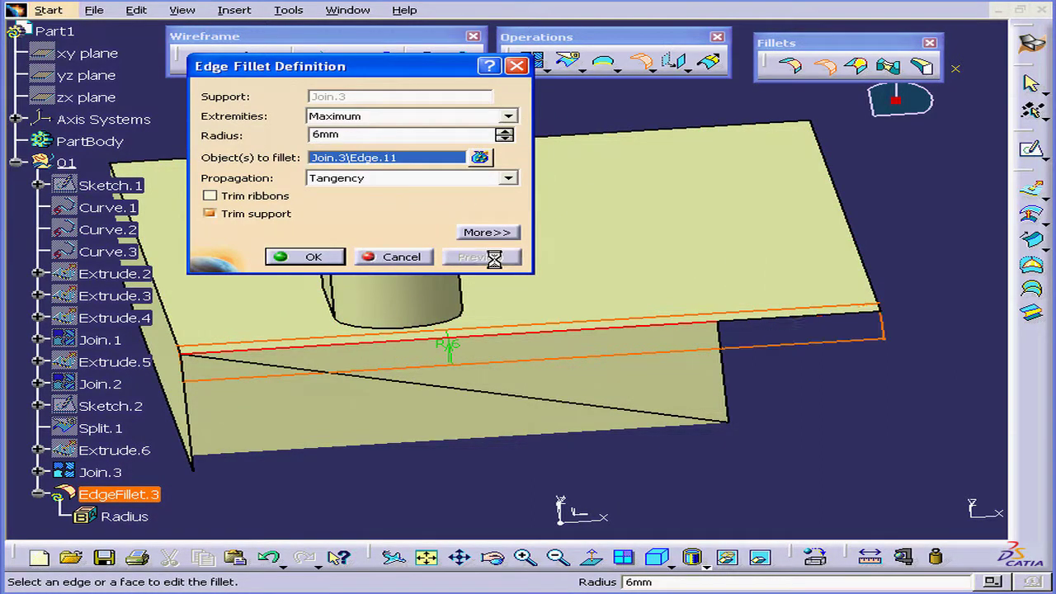
Set the fillet's extremities to Minimum and preview it
left_click(508, 116)
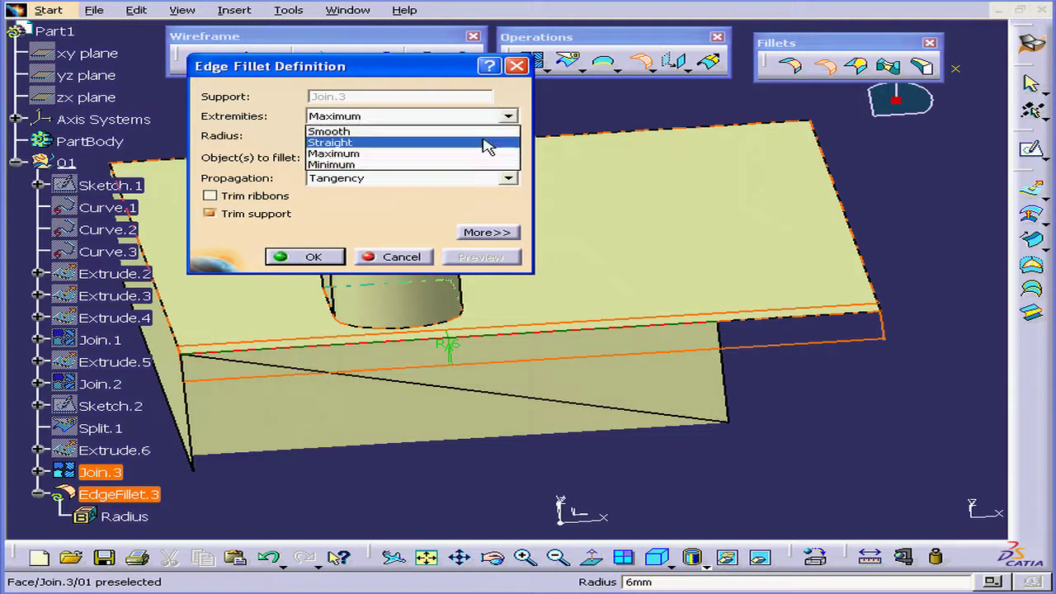
left_click(465, 165)
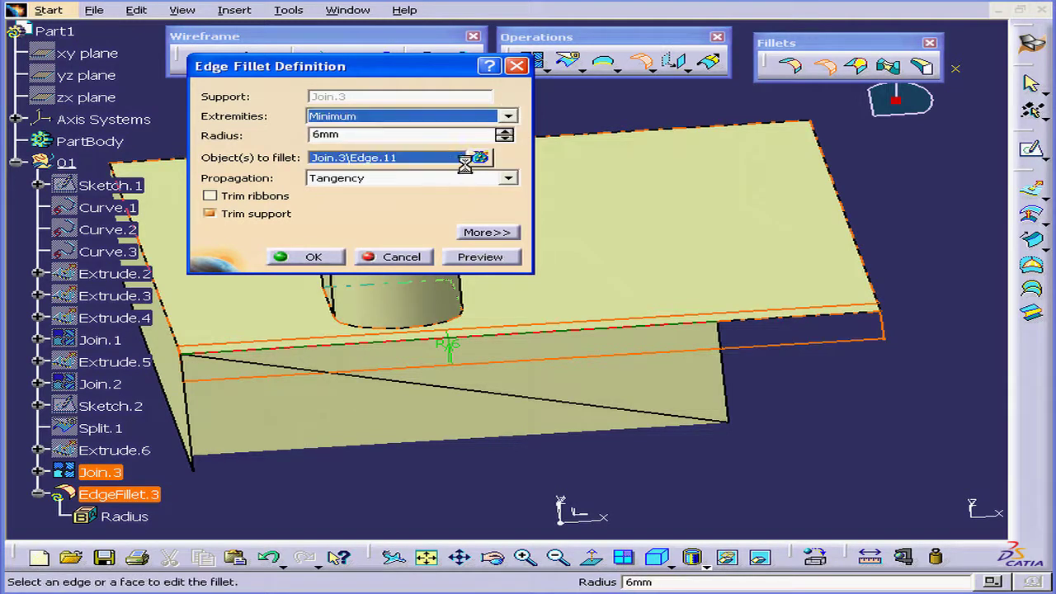
left_click(510, 257)
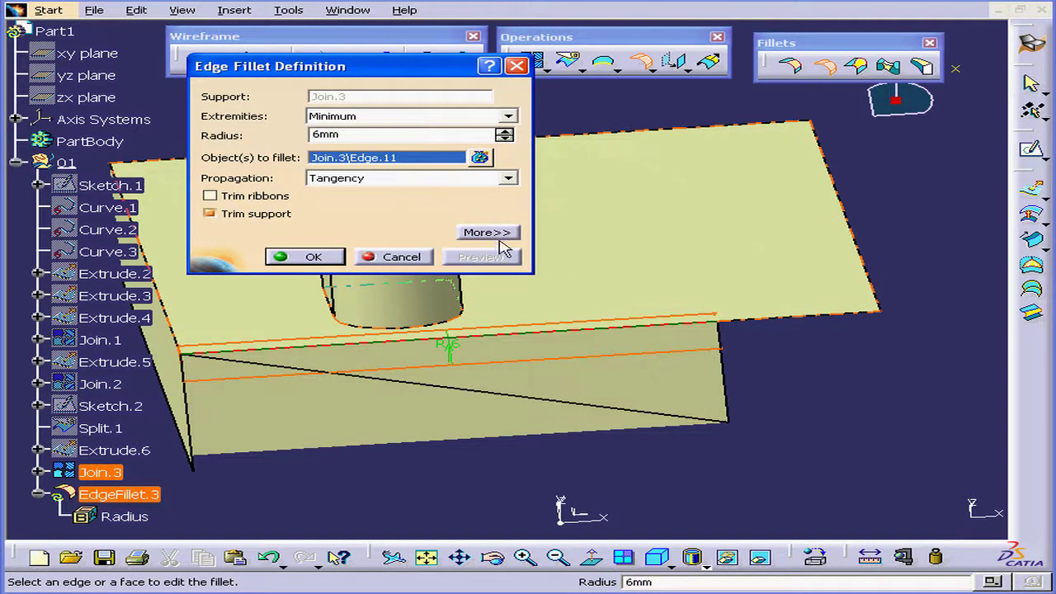
Assign the absolute axis system's YZ plane as the fillet's limiting element, preview the shortened fillet, and accept it
middle_click_drag(609, 383, 636, 341)
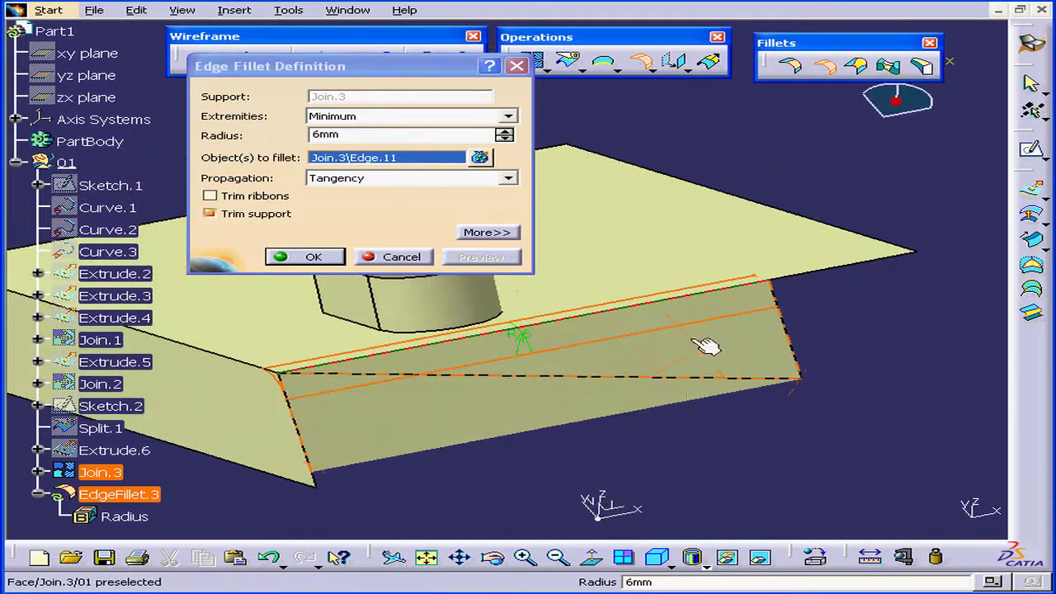
left_click(487, 232)
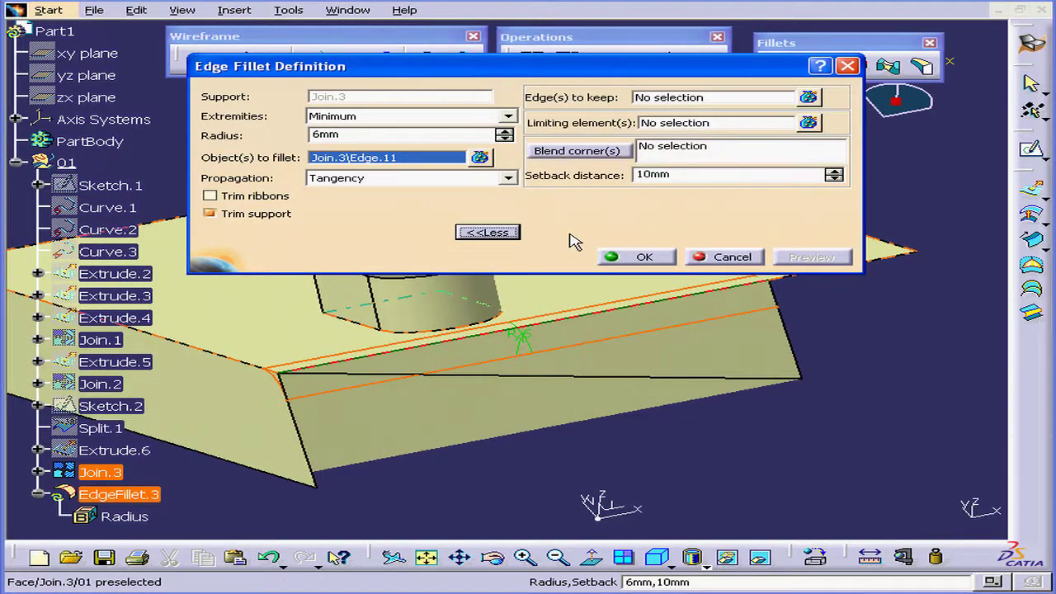
left_click(672, 124)
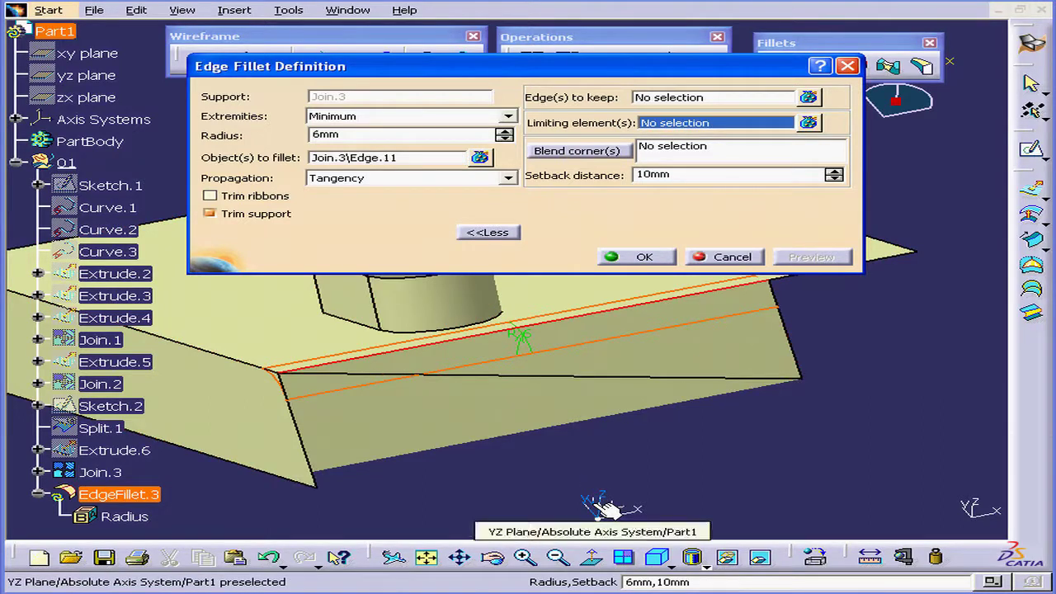
left_click(606, 506)
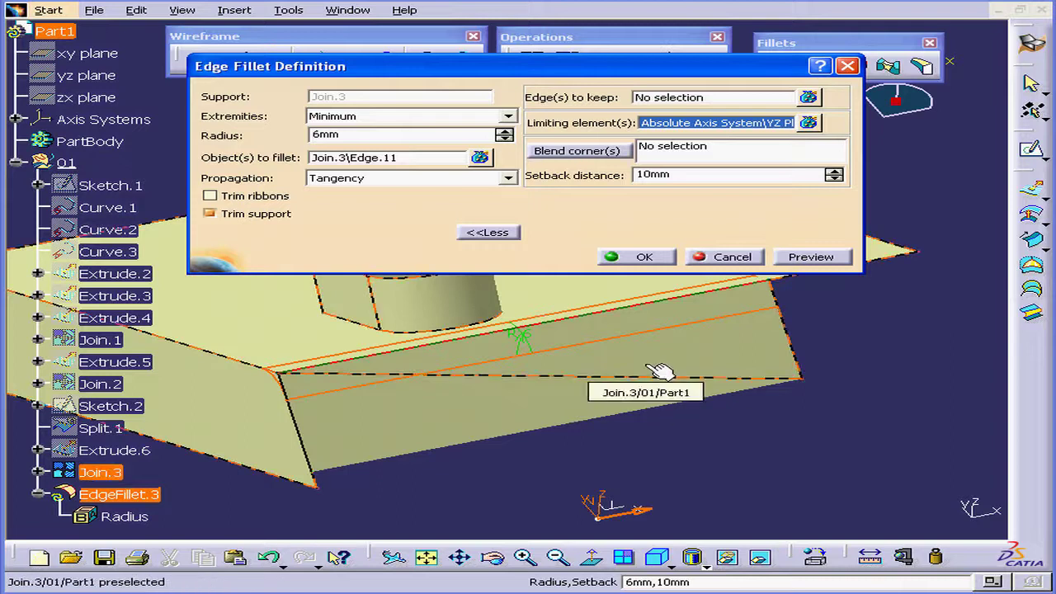
left_click(835, 256)
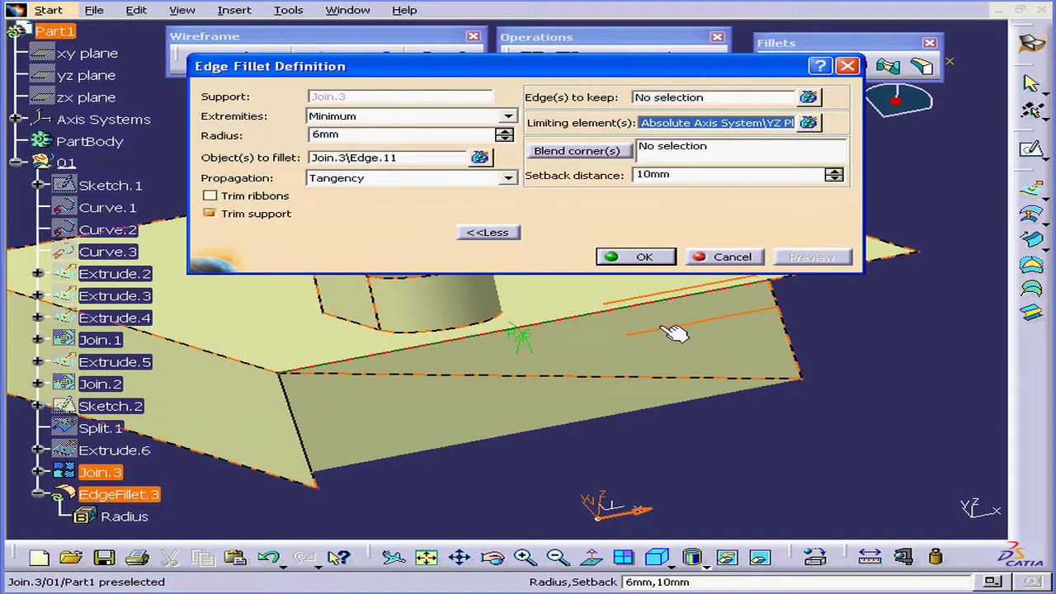
left_click(644, 258)
middle_click_drag(690, 325, 589, 347)
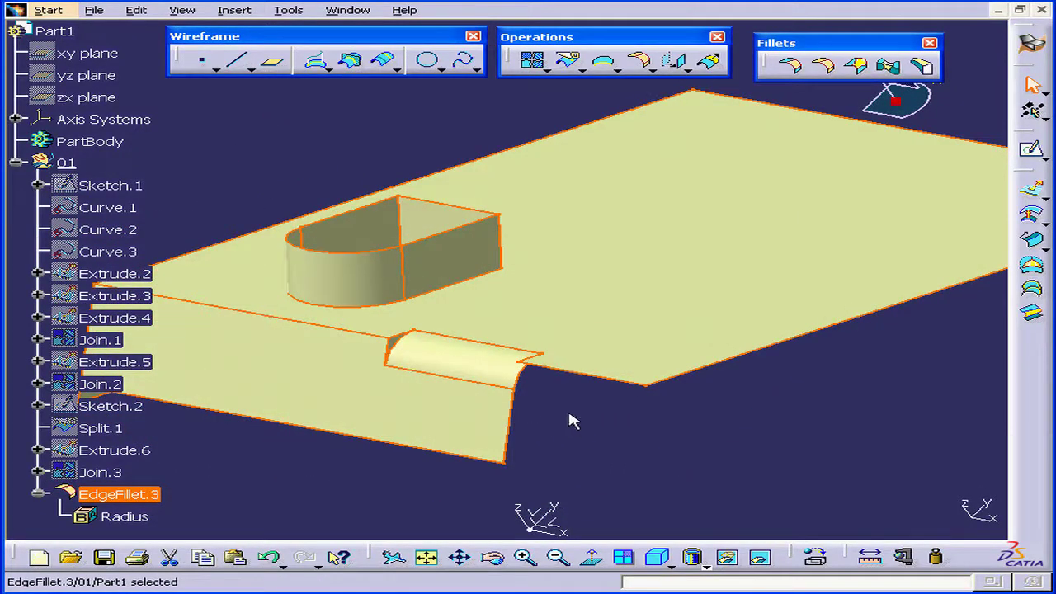